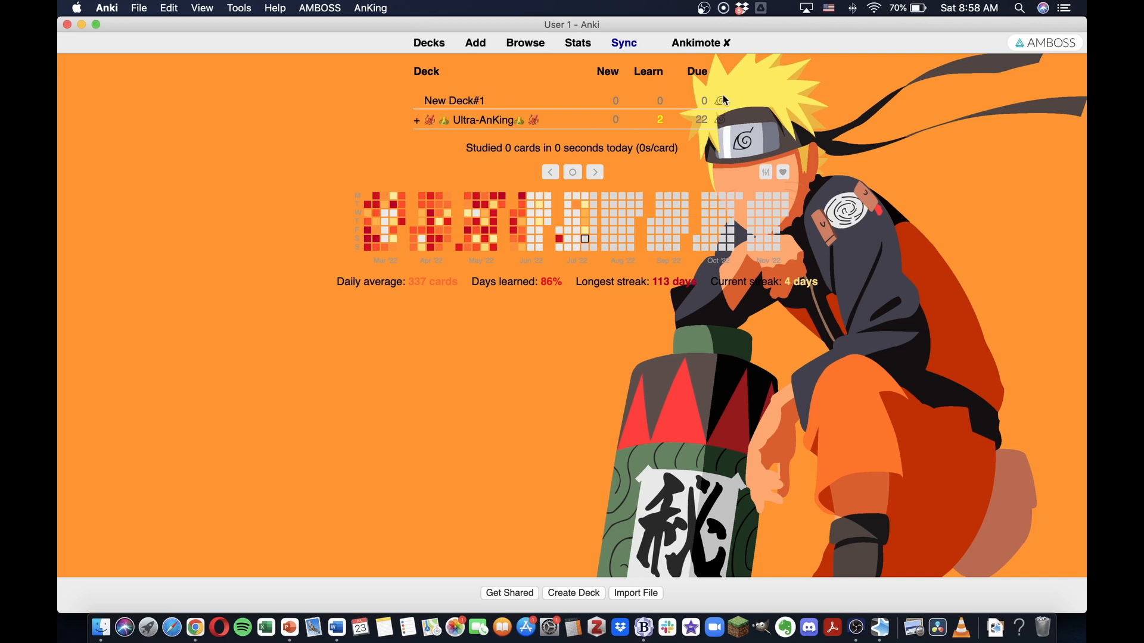
Step: Start a new note and set its target deck to New Deck#1
left_click(476, 44)
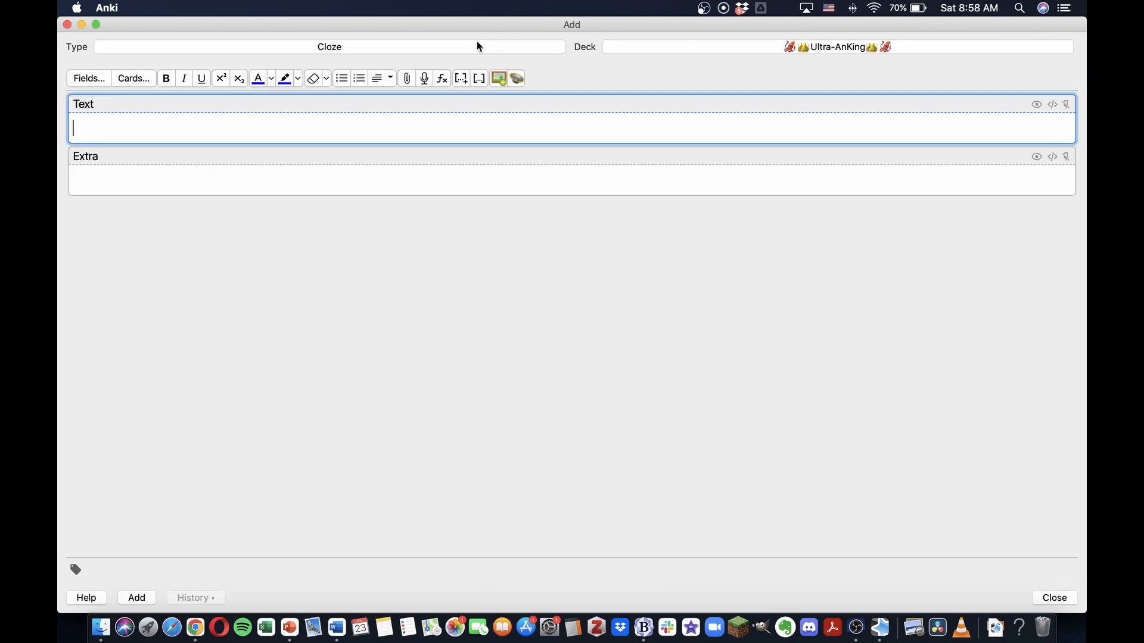
left_click(677, 47)
scroll(531, 178, "down", 10)
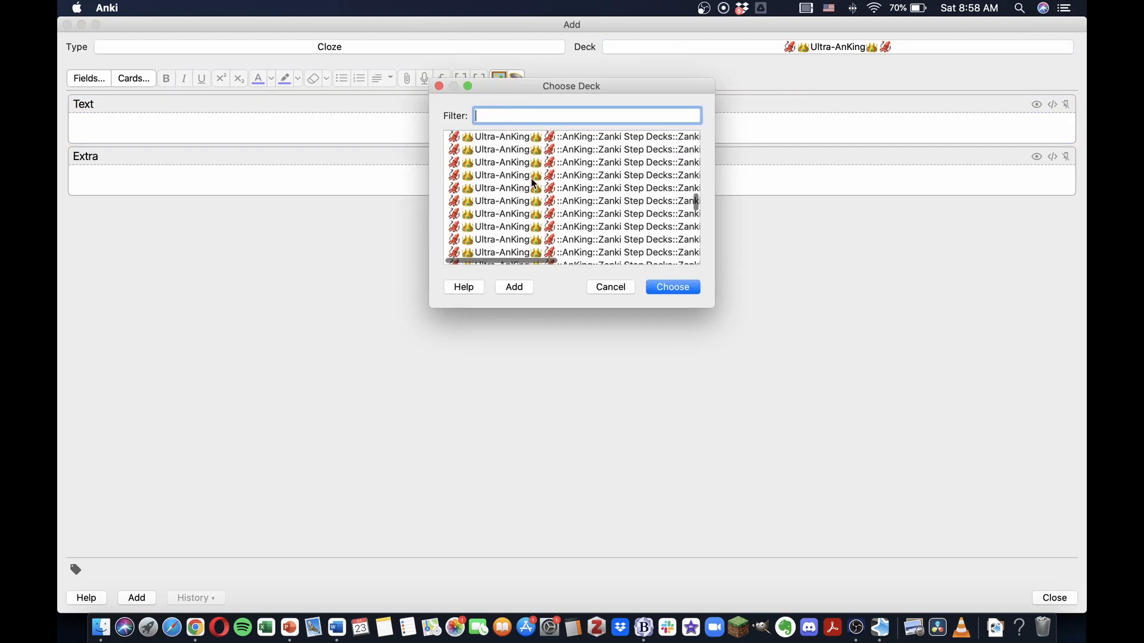
scroll(530, 180, "up", 10)
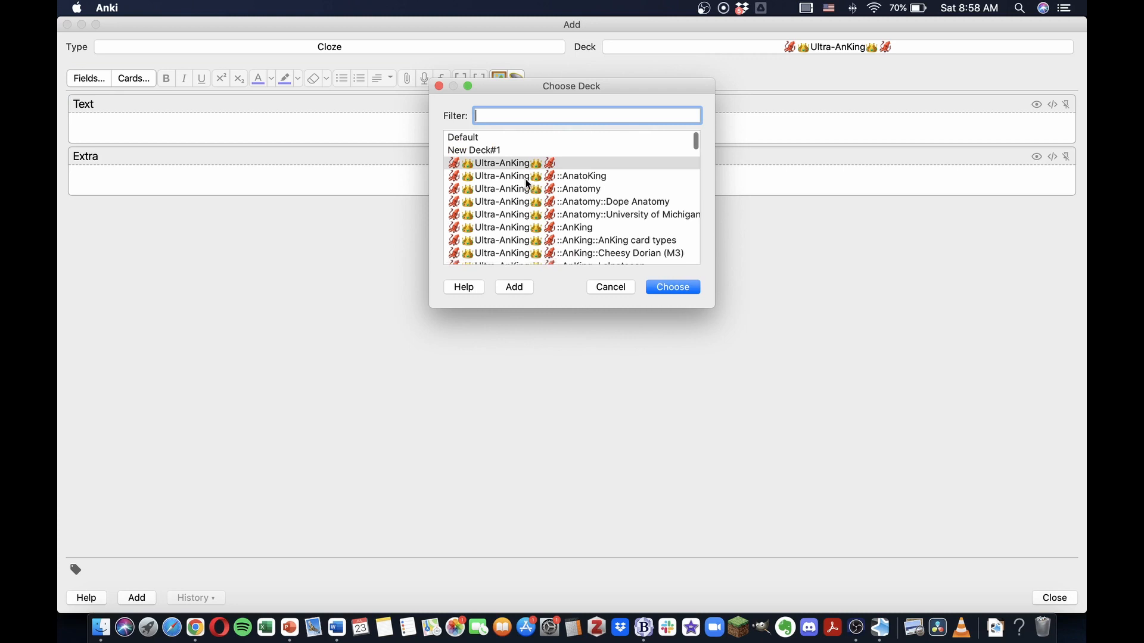
left_click(491, 151)
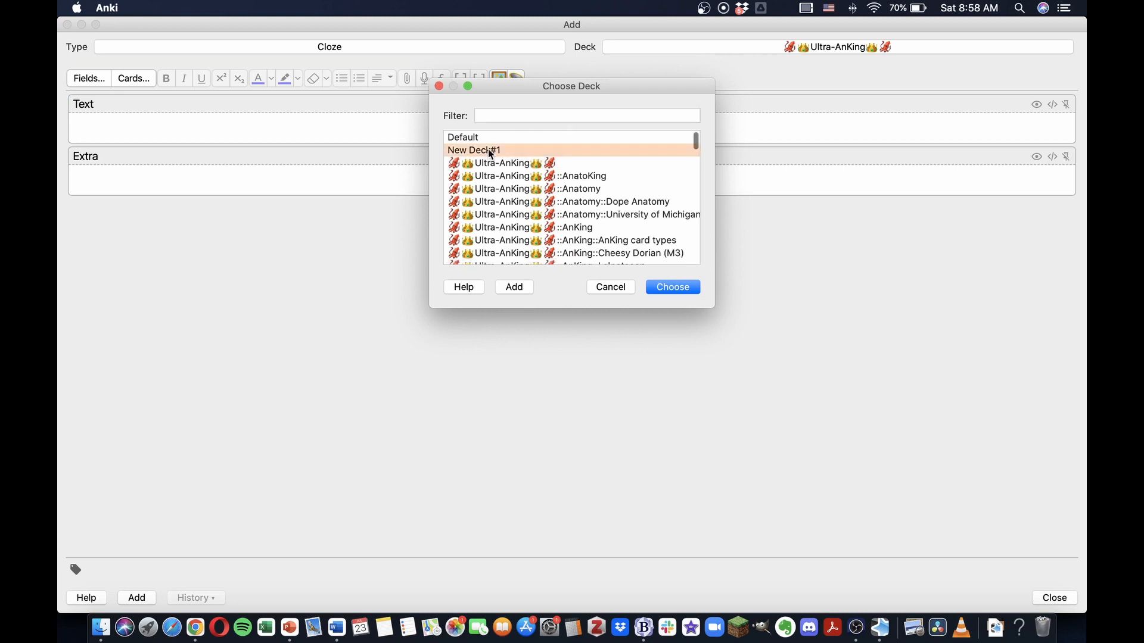
left_click(696, 288)
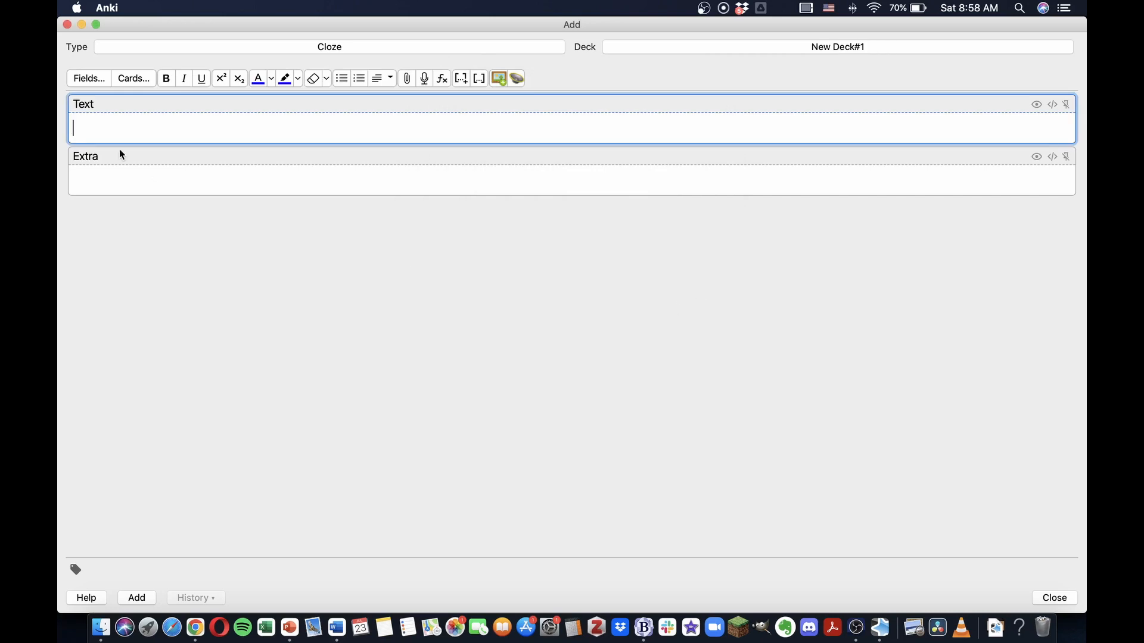
Step: Look through the available note types and choose Cloze for the new note
left_click(388, 49)
scroll(488, 266, "down", 5)
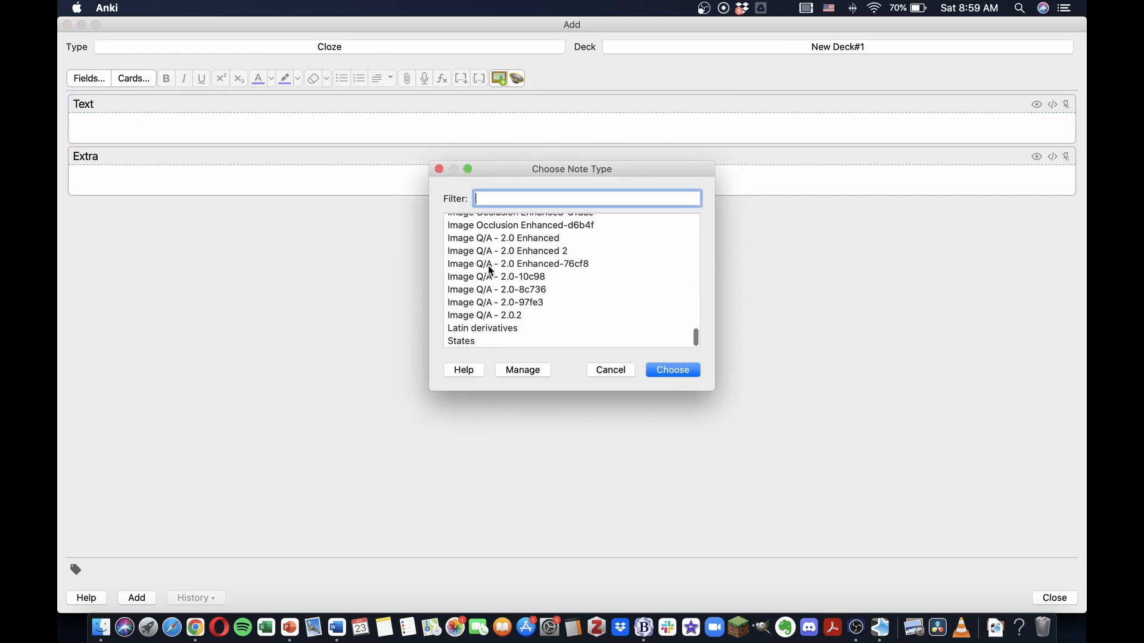
scroll(491, 264, "up", 15)
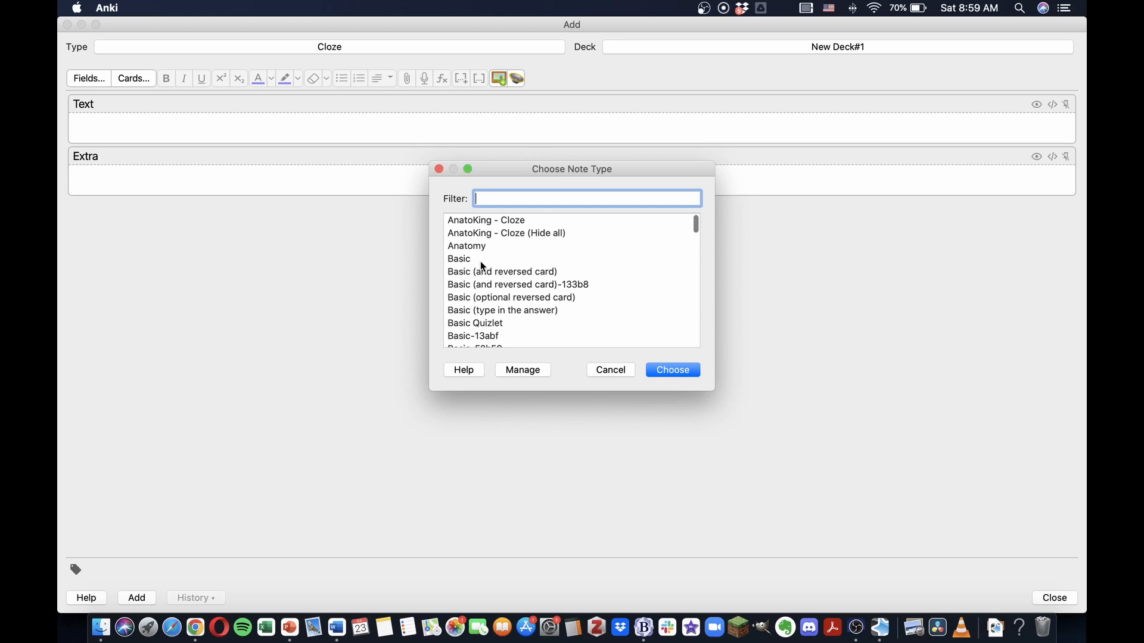
scroll(480, 261, "down", 10)
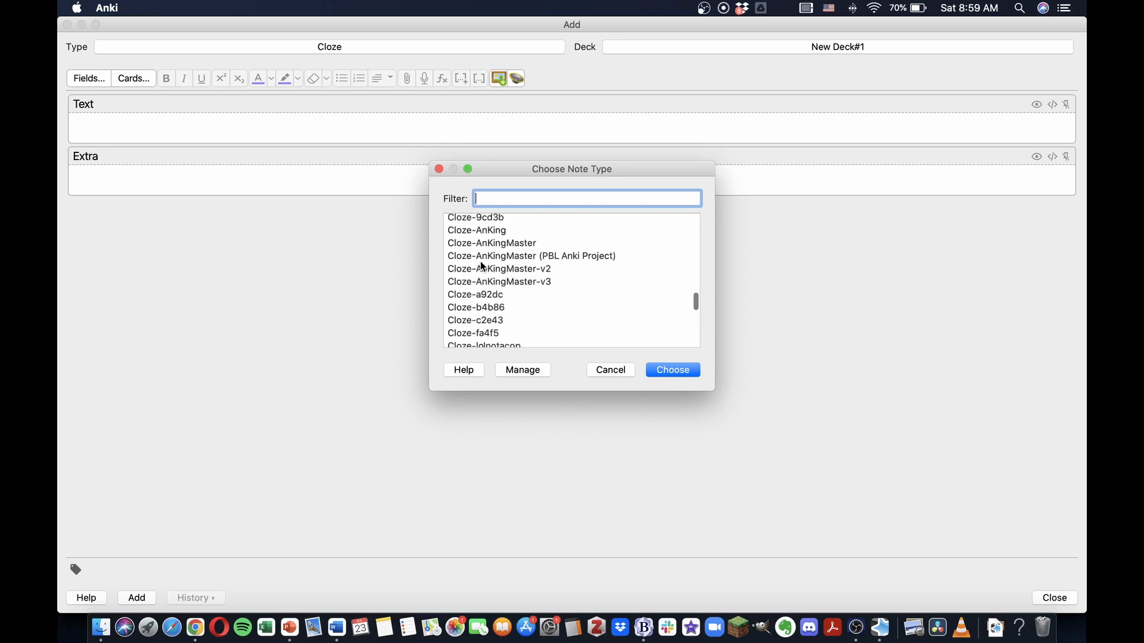
scroll(484, 261, "up", 5)
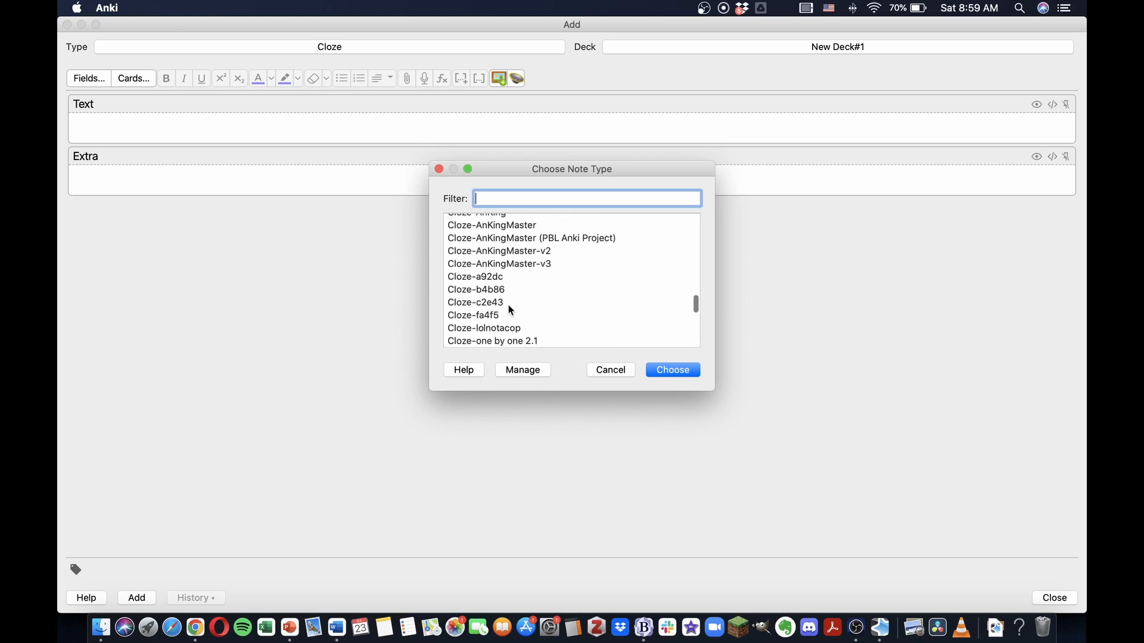
scroll(509, 309, "up", 6)
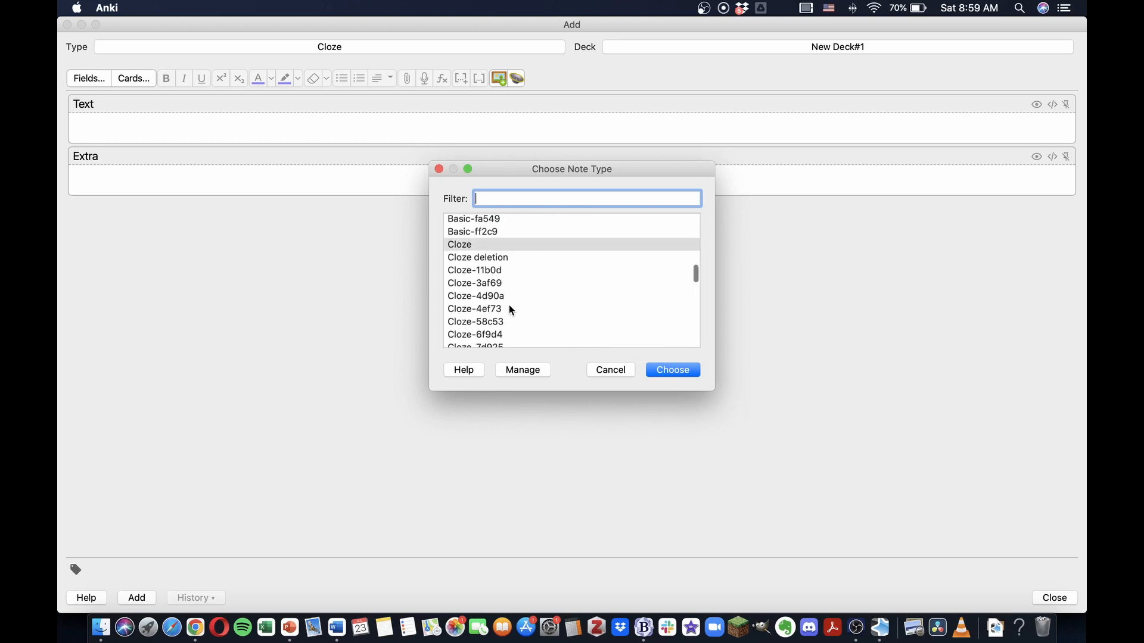
left_click(467, 245)
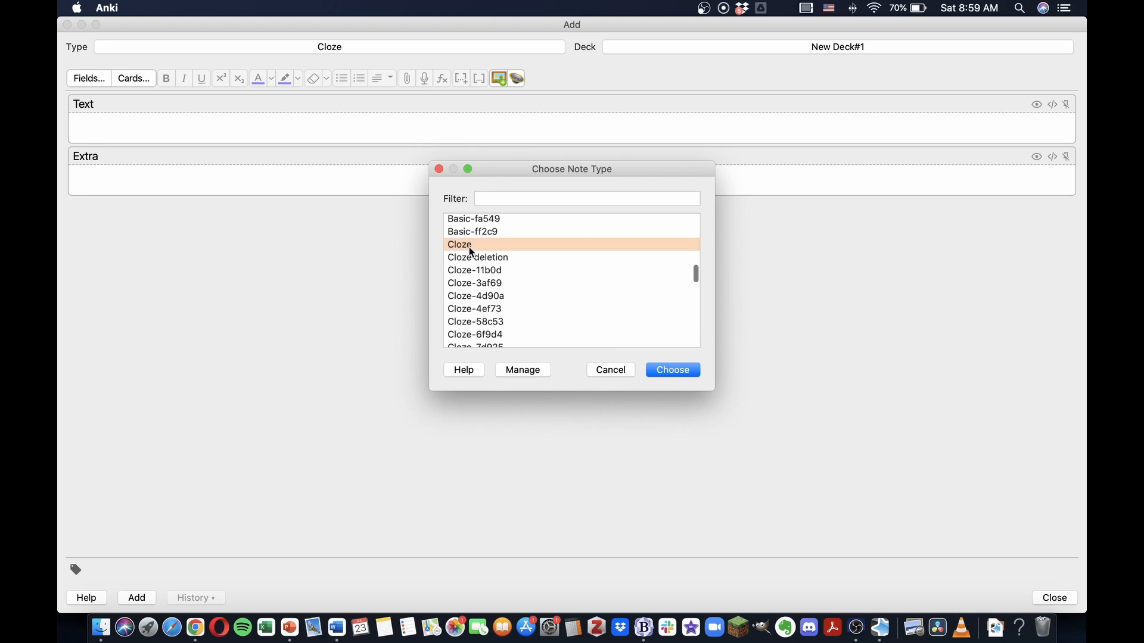
left_click(677, 371)
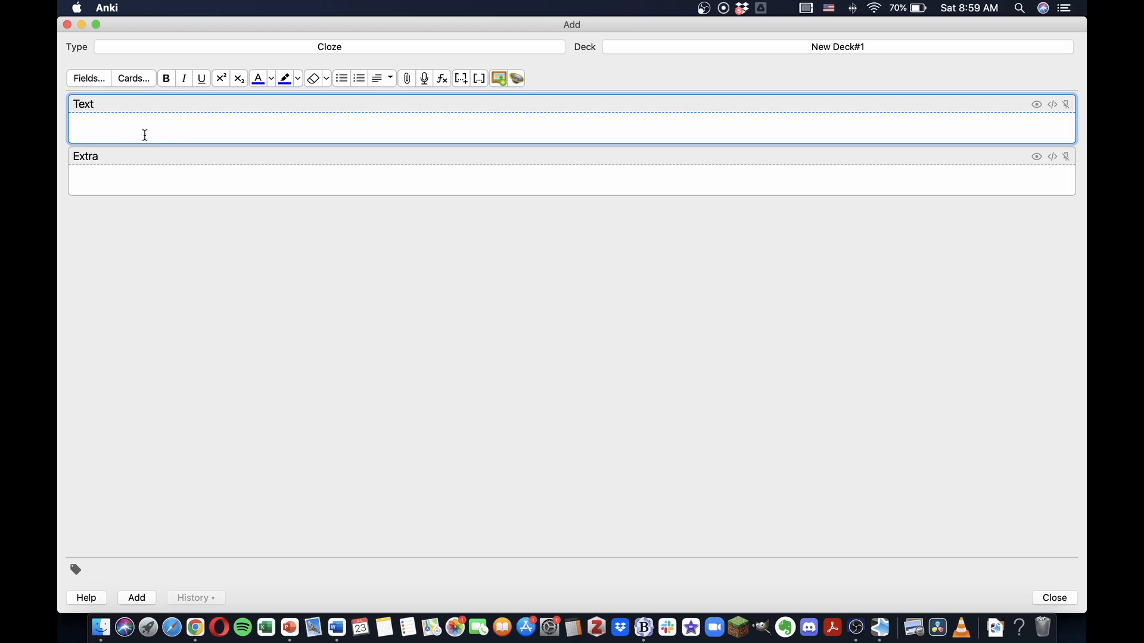
Step: Add a note reading "The heart has 4 chambers" with "4" as cloze c1 and "heart" as cloze c2
type("The heart has 4 chambers")
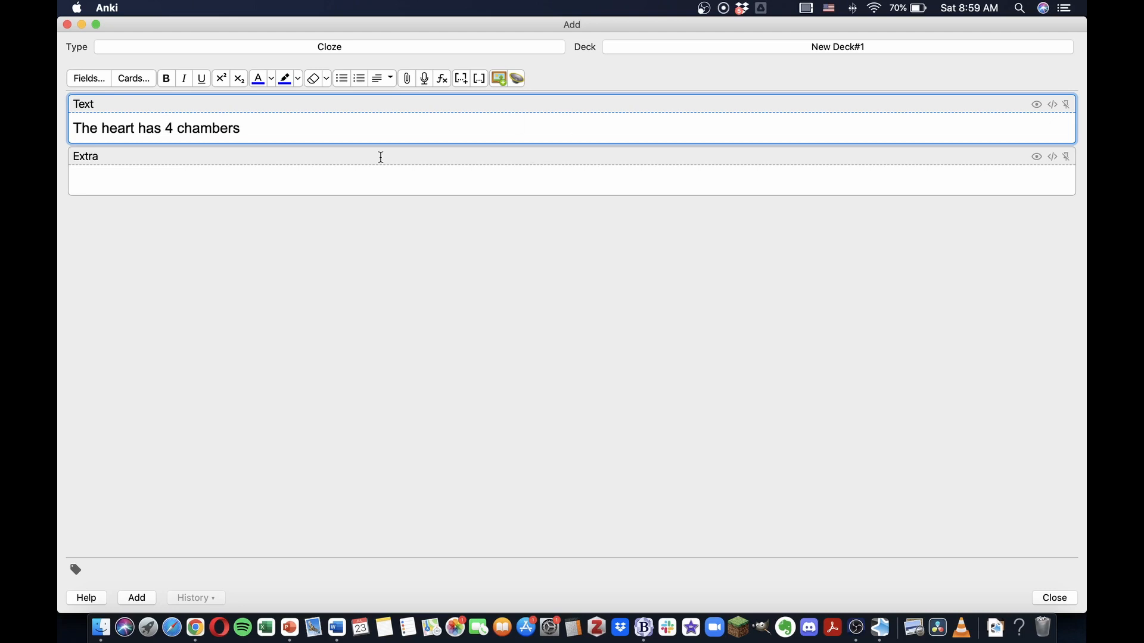
left_click_drag(165, 129, 173, 129)
left_click(463, 81)
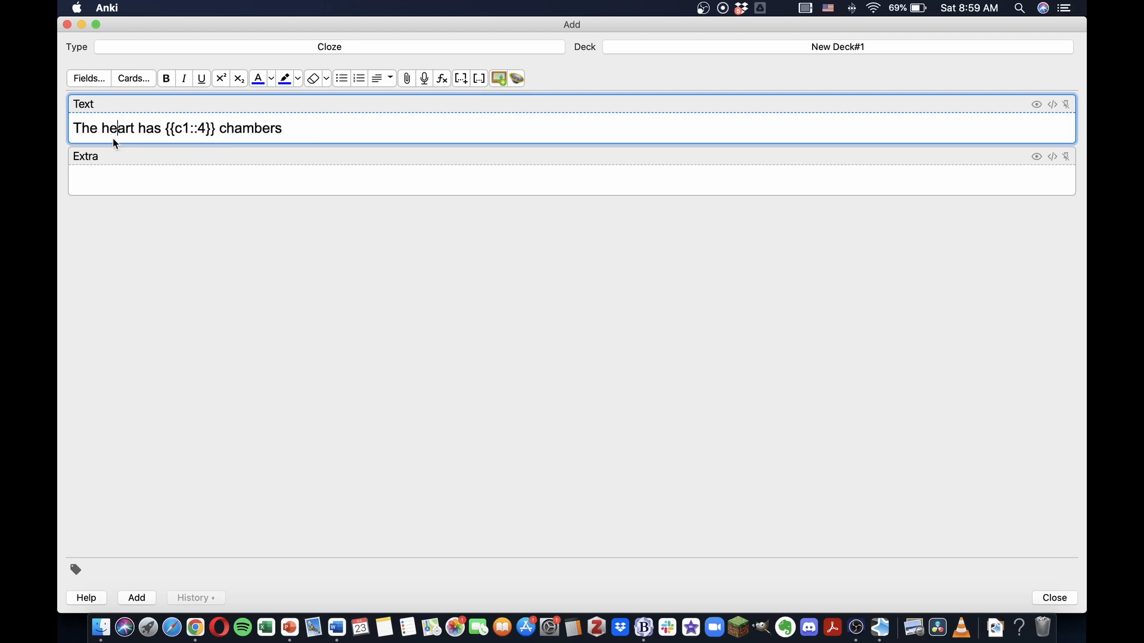
left_click_drag(101, 128, 136, 129)
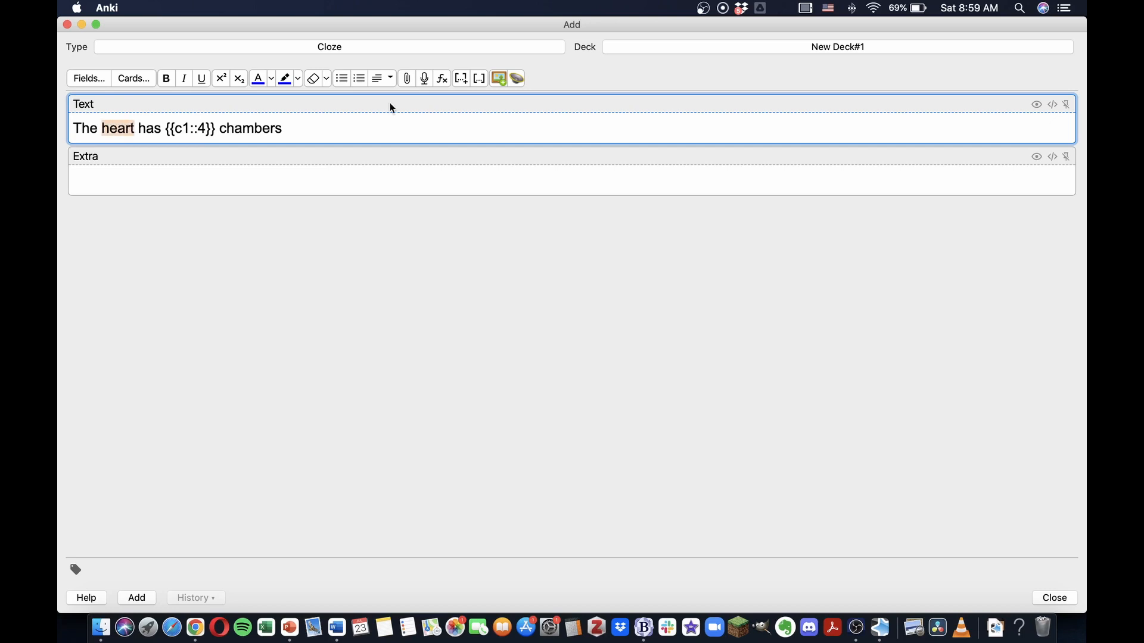
left_click(466, 85)
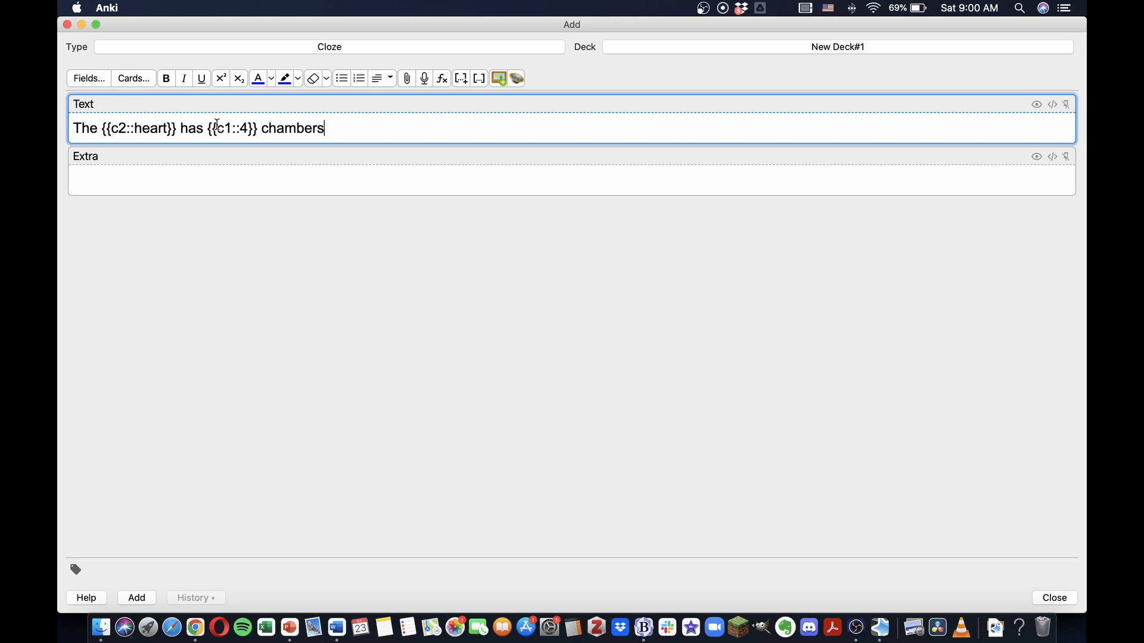
left_click(137, 597)
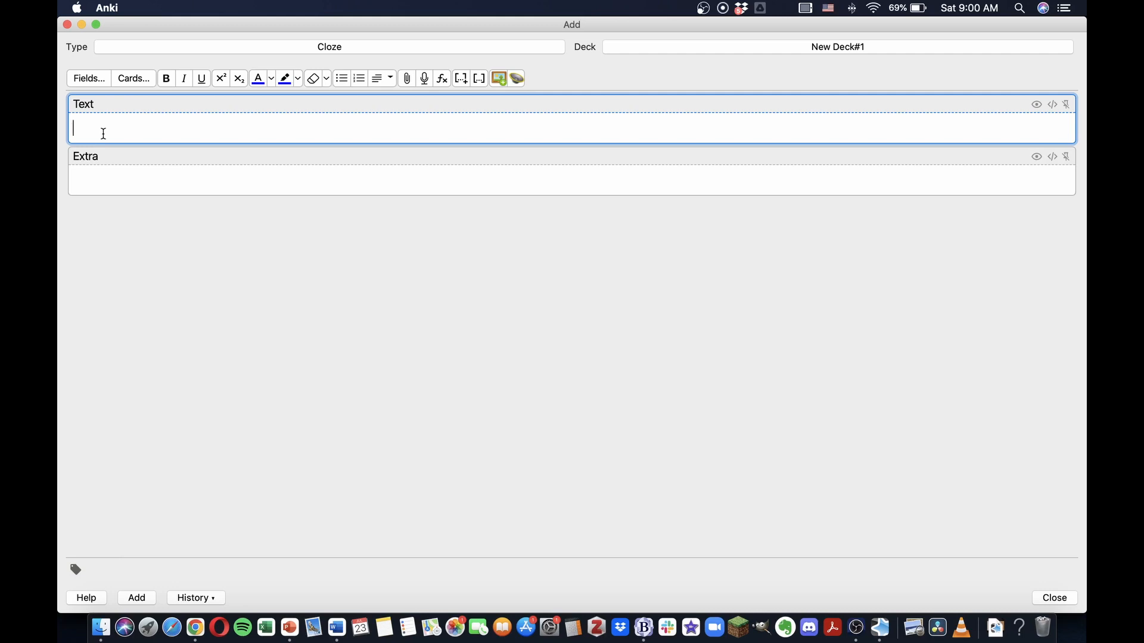
Step: Write "S. pyogenes is a gram-positive bacteria" in the Text field, with "S. pyogenes" as cloze c1 and "gram-positive" as cloze c2
type("S. pyogenes is a gram")
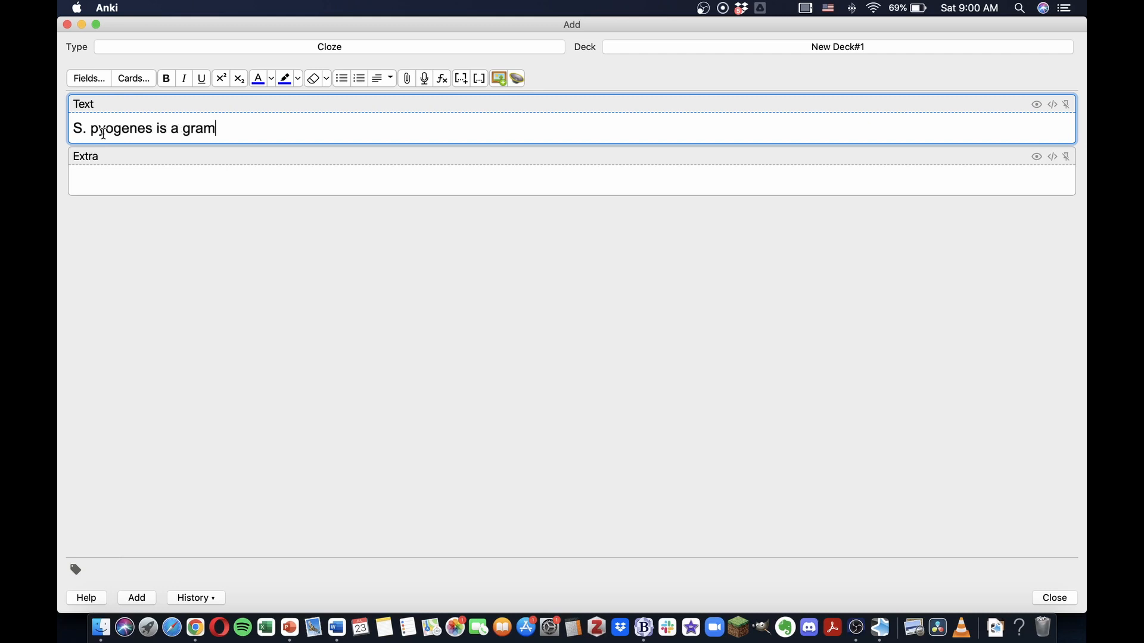
type("-positive bacteria")
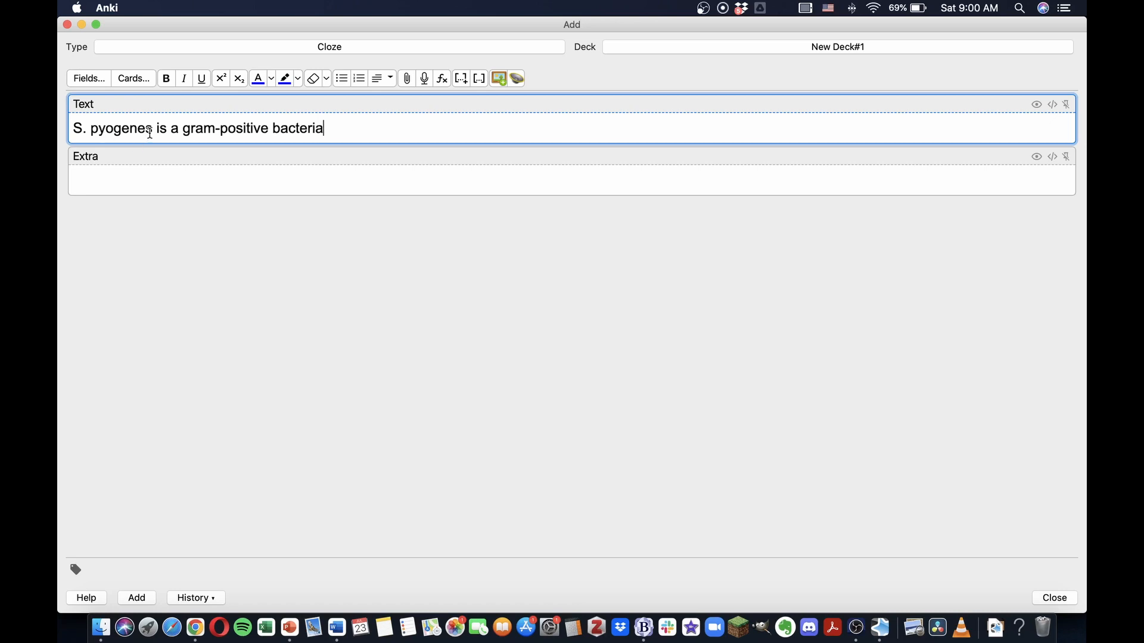
left_click_drag(152, 130, 59, 129)
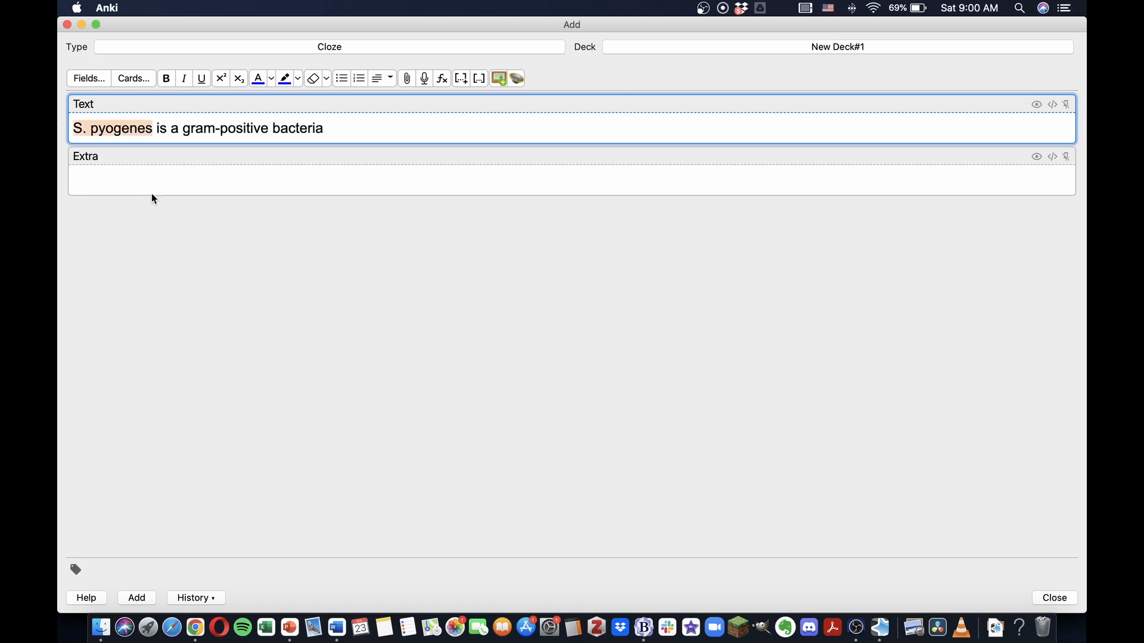
key("super+shift+c")
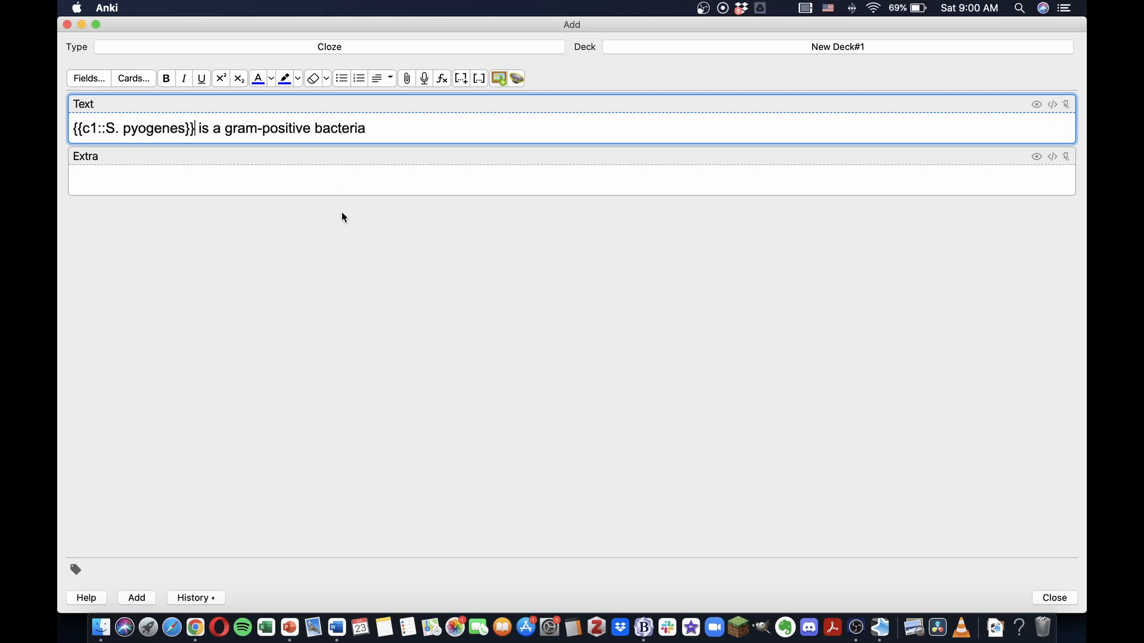
left_click_drag(225, 130, 309, 134)
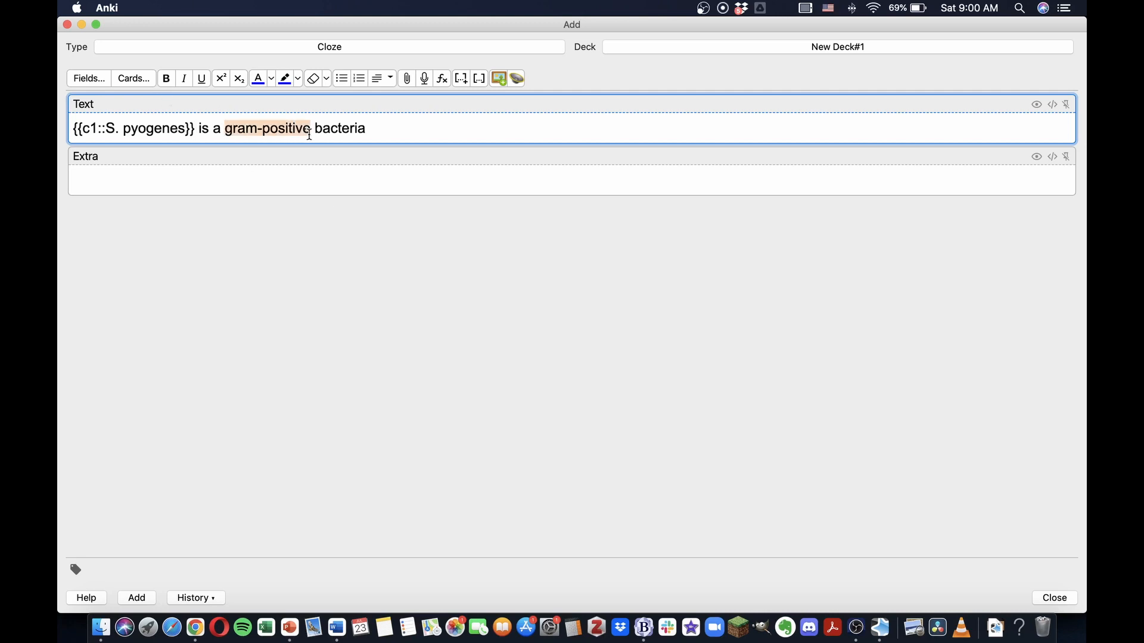
key("super+shift+c")
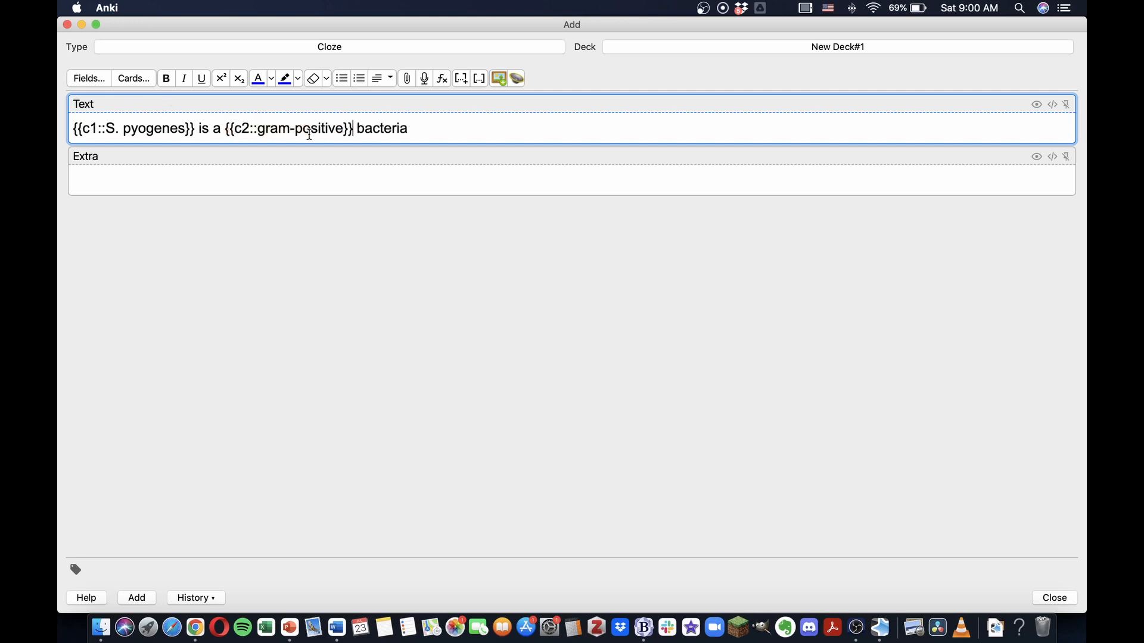
Step: Give the S. pyogenes cloze the hint "microbe" and the gram-positive cloze the hint "stain", and add the note to the deck
left_click(186, 129)
type("::")
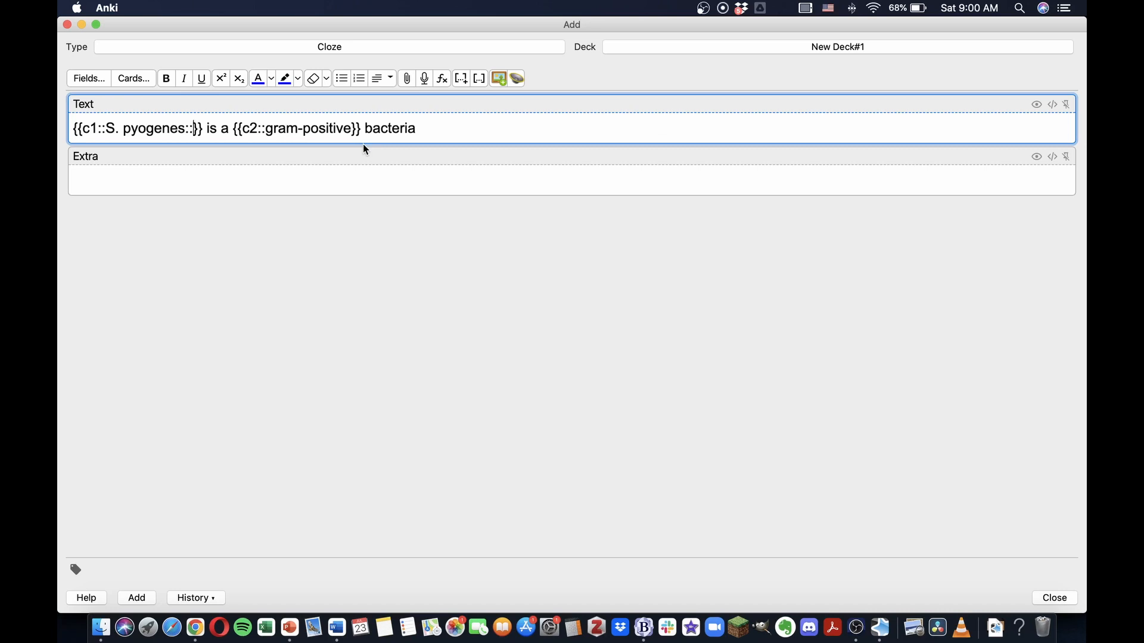
type("microbe")
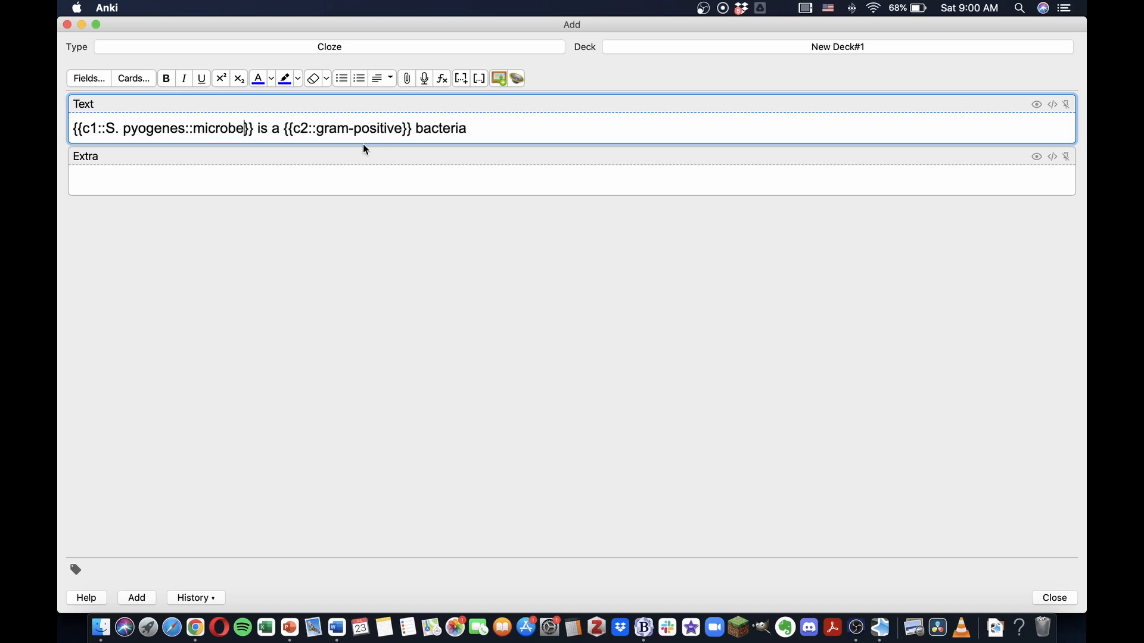
left_click(402, 128)
type("::stain")
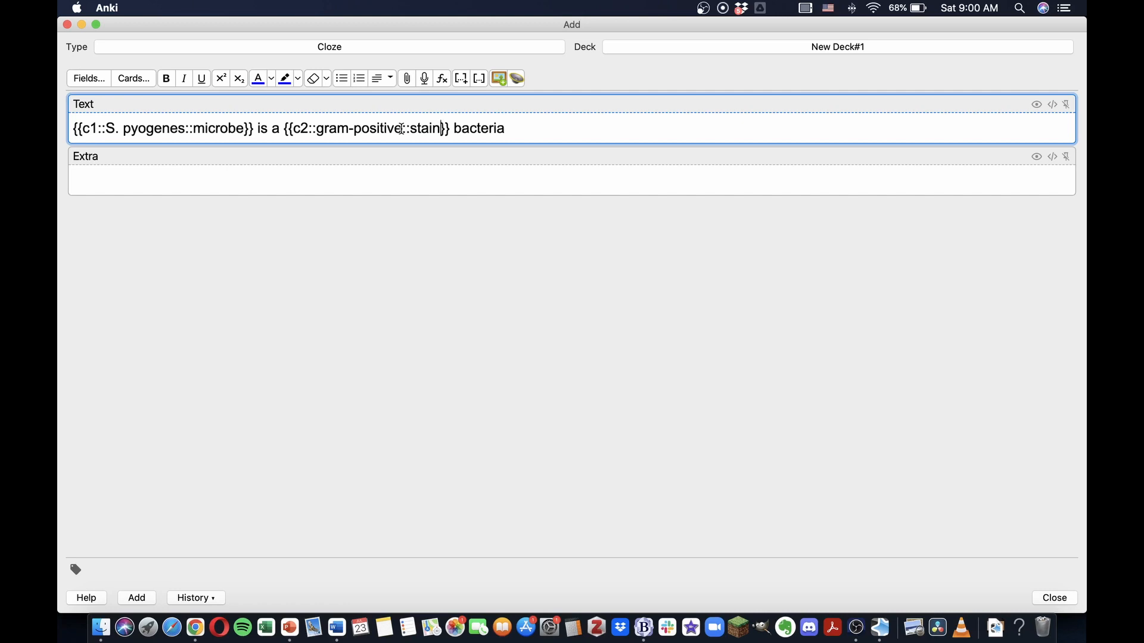
left_click(573, 126)
key("super+Return")
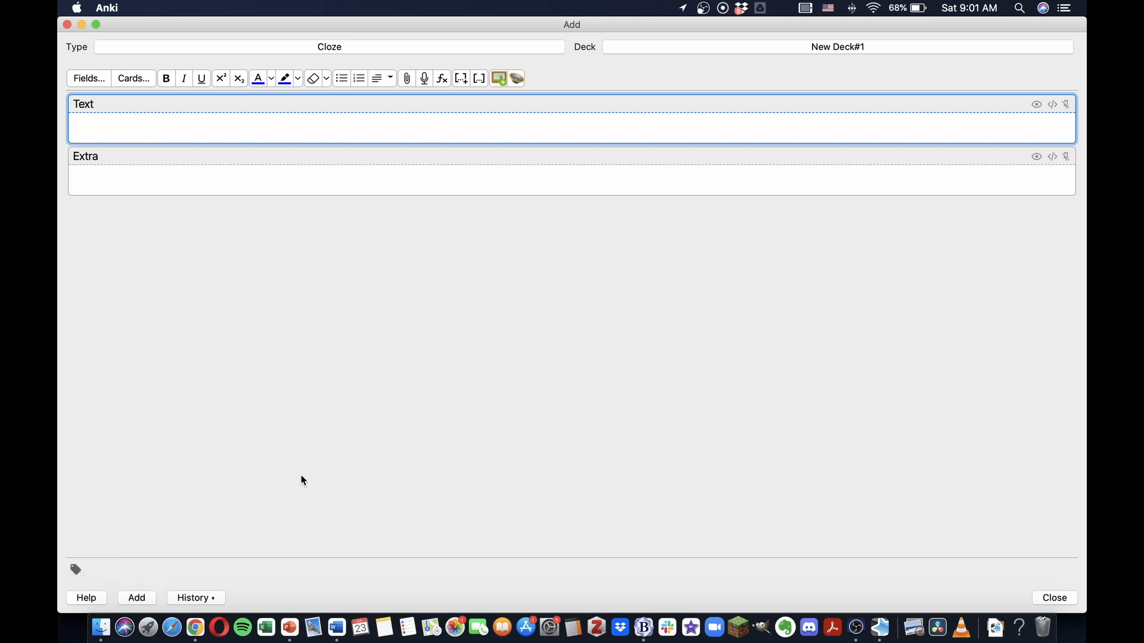
Step: Write "SA node is the pacemaker of the heart" in the Text field, making "heart" cloze c1 with the hint "organ"
type("SA node is the pacema")
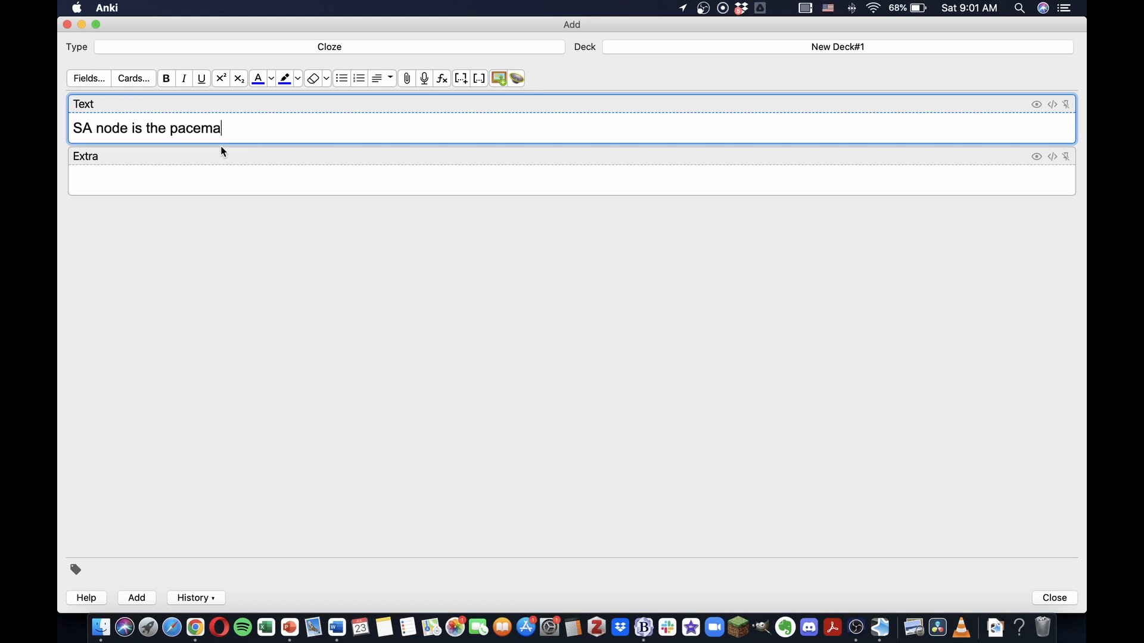
type("ker of the heart")
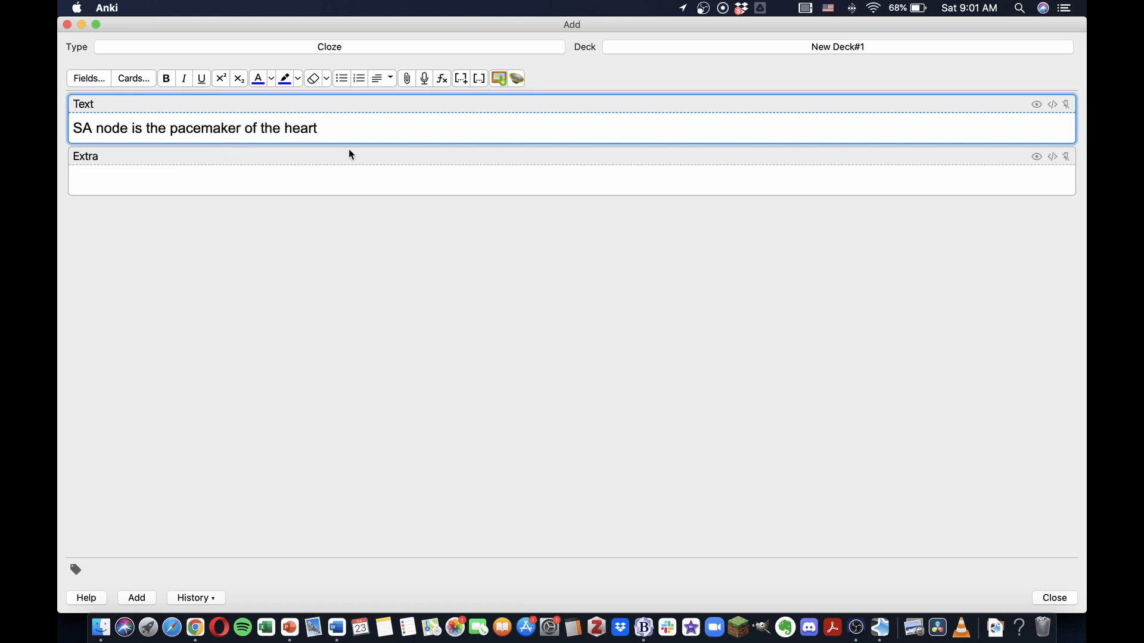
key("BackSpace")
key("BackSpace")
key("BackSpace")
key("BackSpace")
key("BackSpace")
key("super+shift+c")
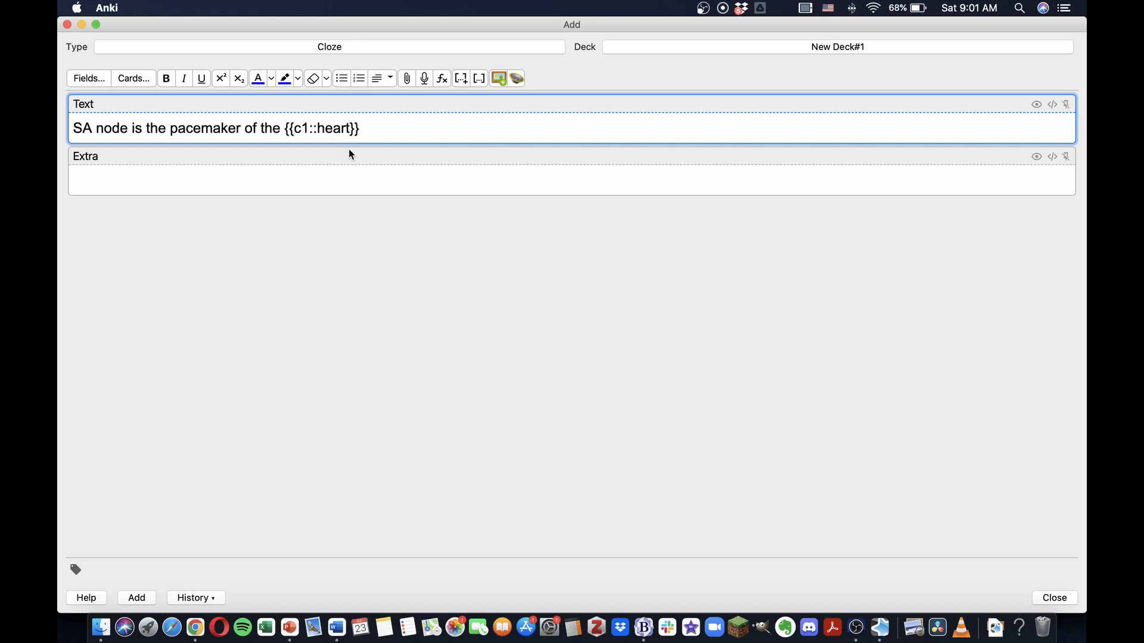
type("heart::organ")
Step: Make "pacemaker" cloze c2 with the hint "function" and add the note to the deck
left_click_drag(241, 130, 171, 132)
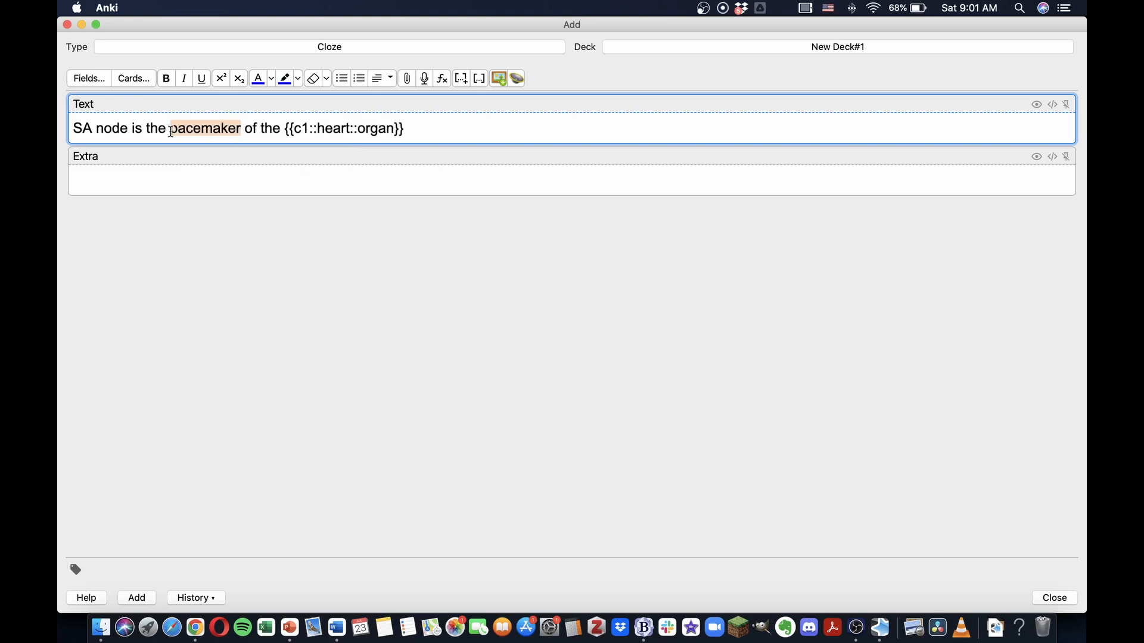
key("super+shift+c")
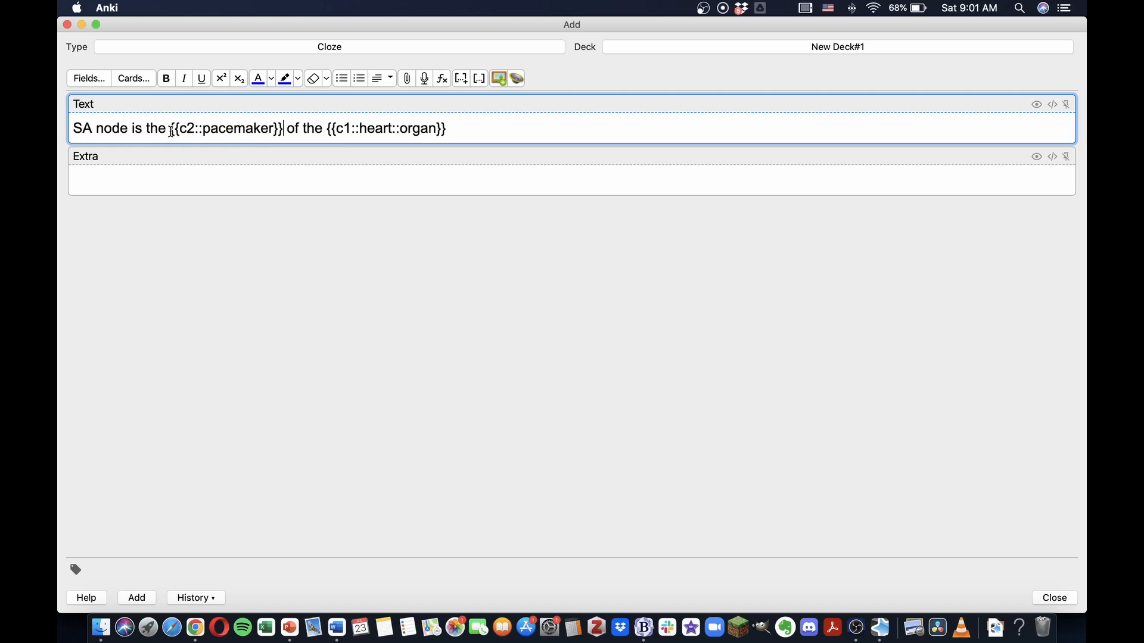
left_click(275, 130)
type("::func")
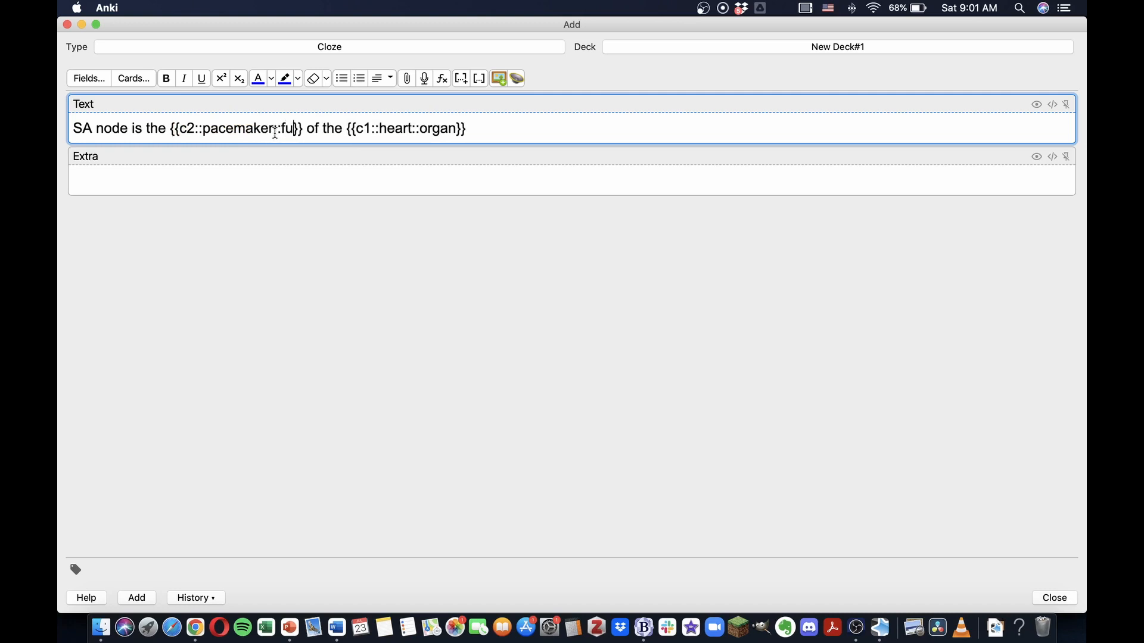
type("tion")
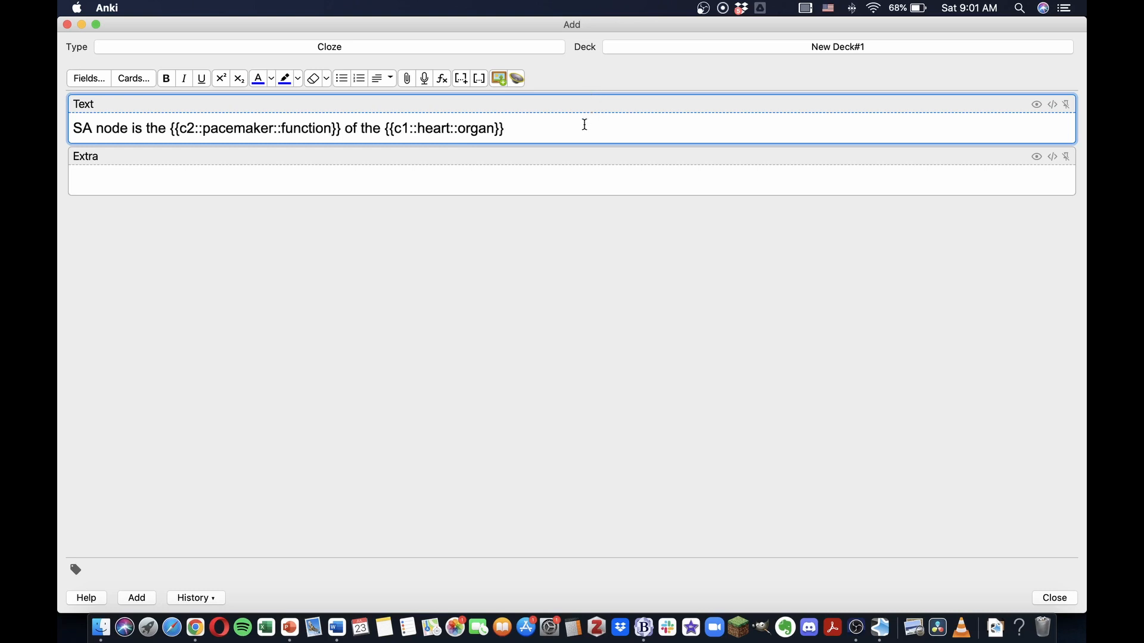
key("super+Return")
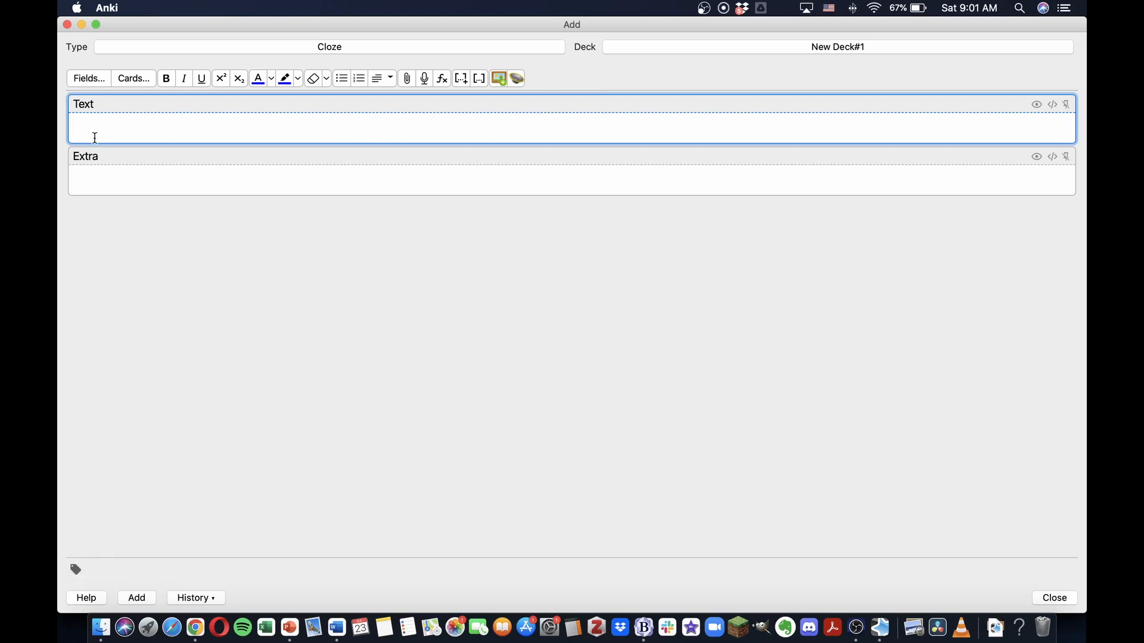
Step: Write "The heart has 4 chambers" in the Text field and make "4" cloze c1
type("The heart has 4 chambers")
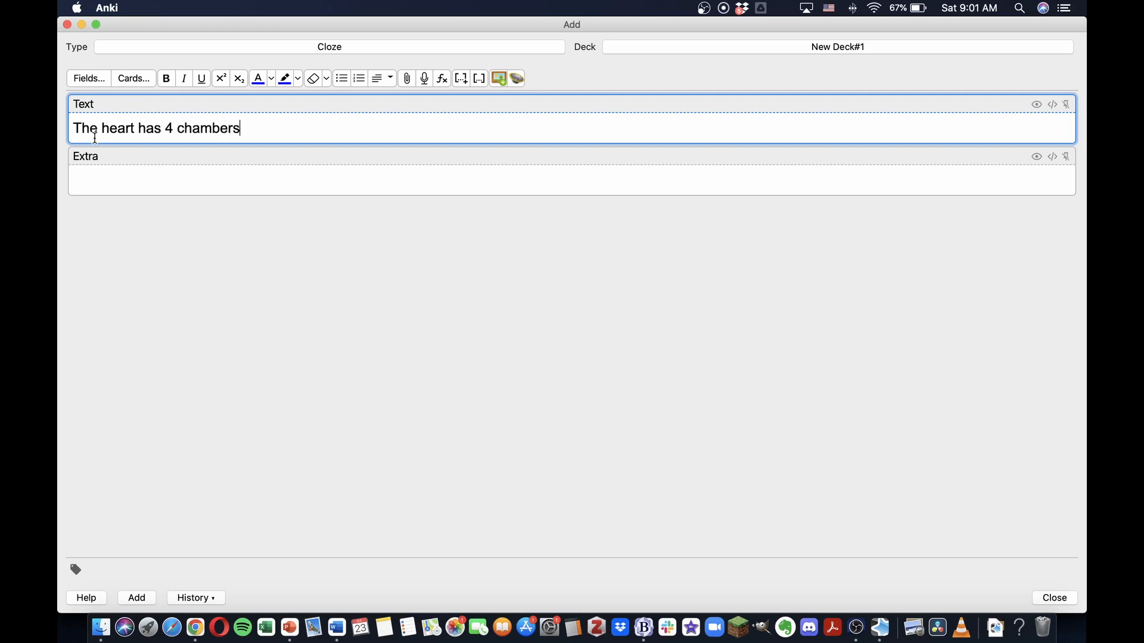
left_click_drag(166, 127, 177, 128)
key("super+shift+c")
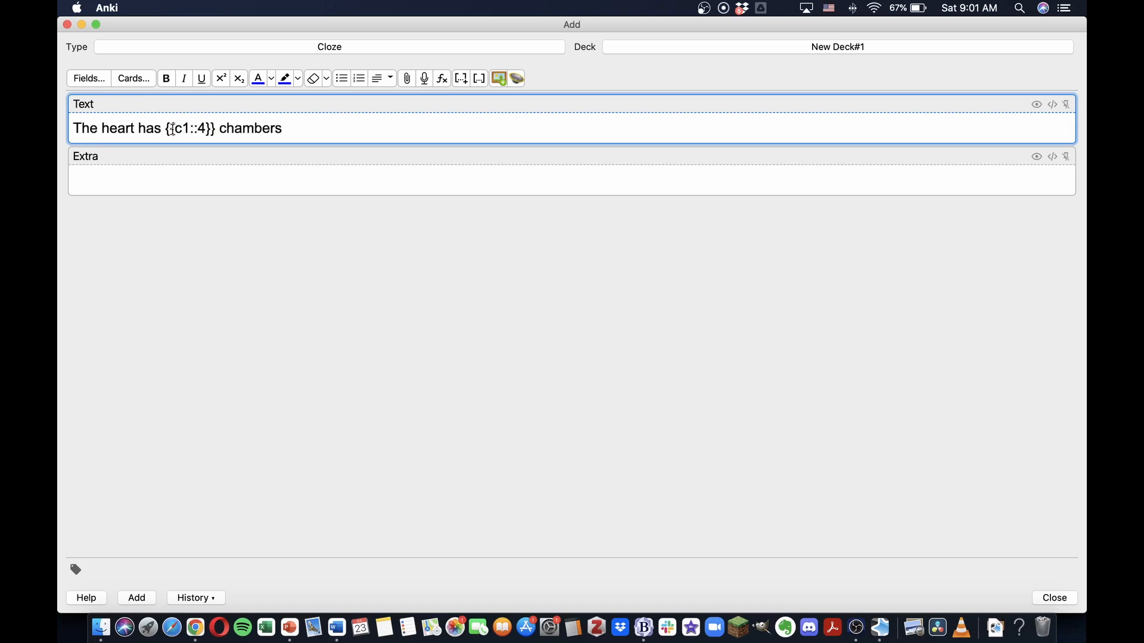
Step: Copy the EZmed heart chambers diagram from the image search in Chrome into the note's Extra field, and add the note to the deck
left_click(391, 171)
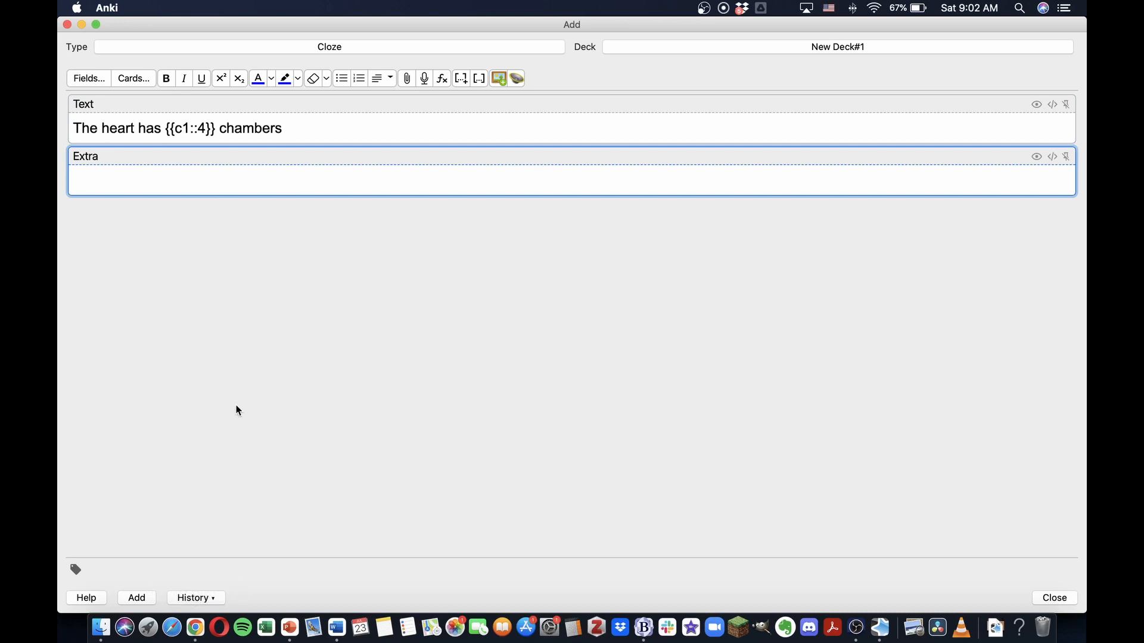
left_click(196, 628)
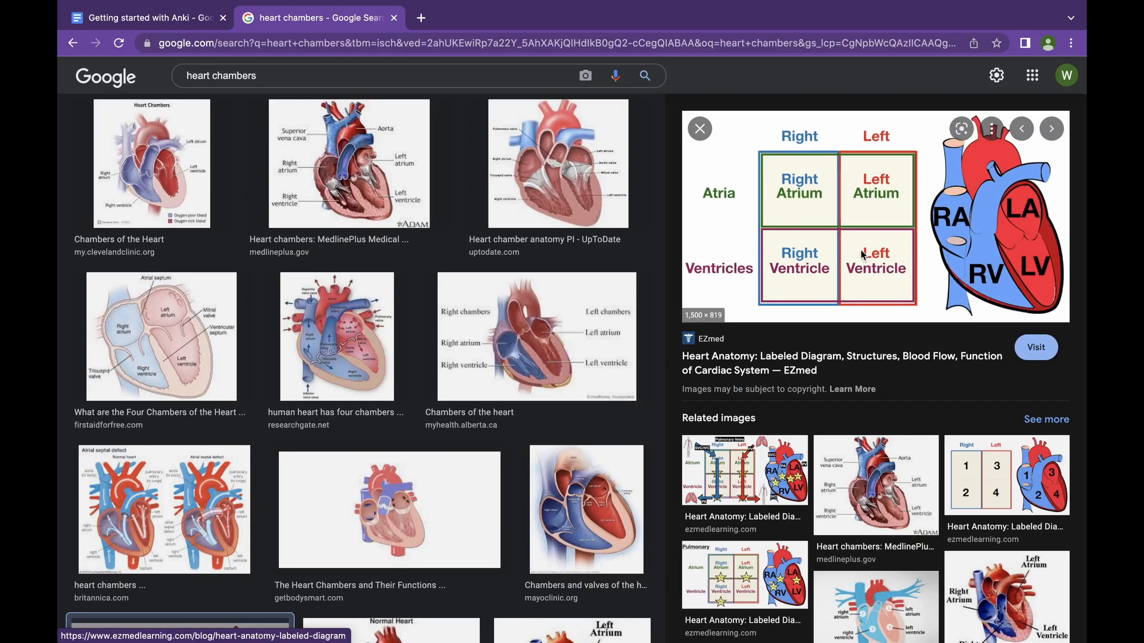
right_click(863, 256)
left_click(918, 406)
key("super+Tab")
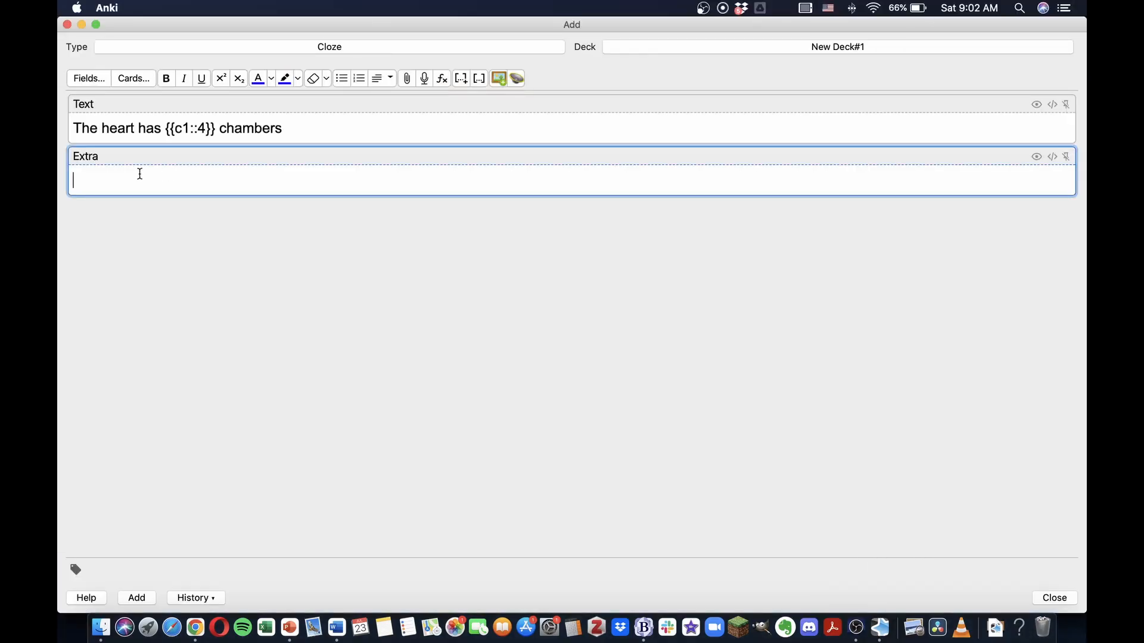
key("super+v")
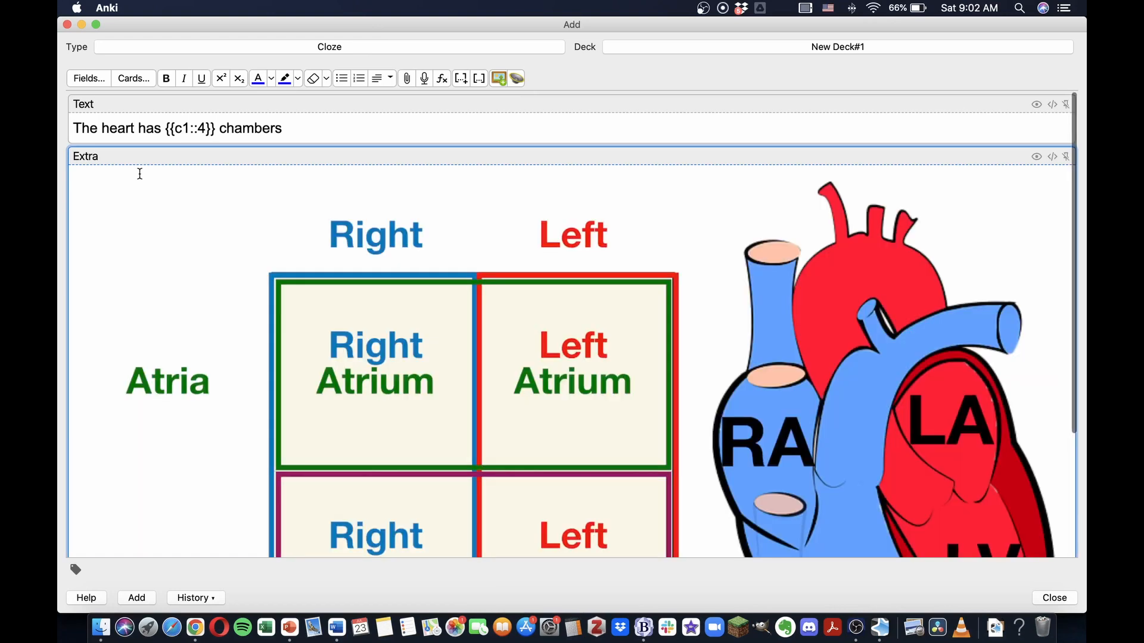
scroll(510, 371, "down", 2)
scroll(546, 401, "up", 5)
key("super+Return")
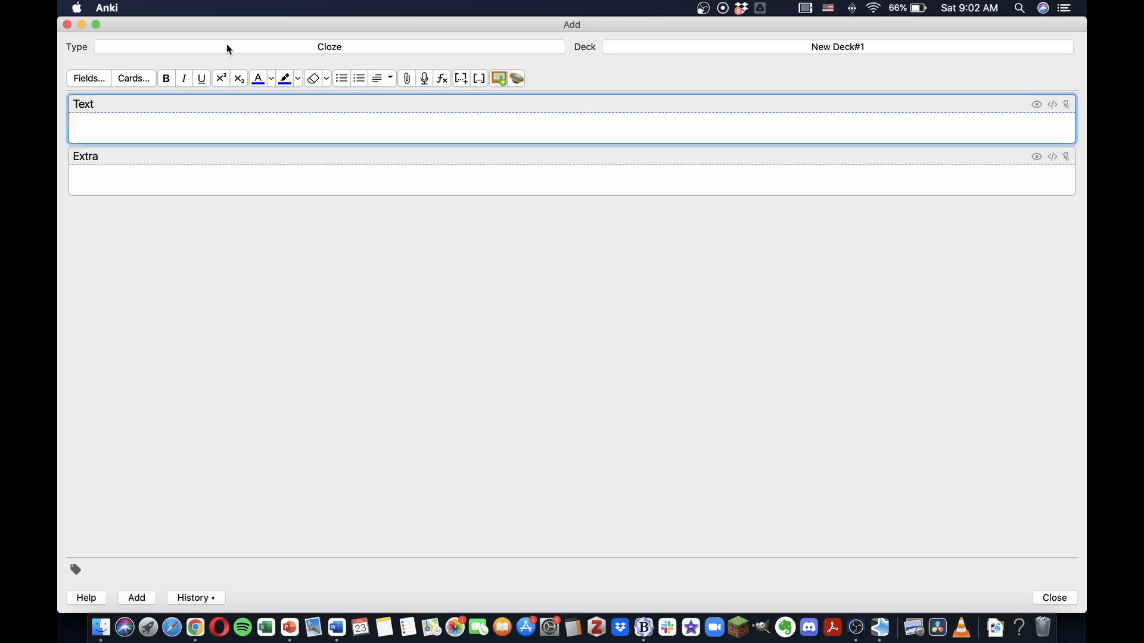
Step: Close the Add window and list the cards of New Deck#1 in the card browser
left_click(66, 24)
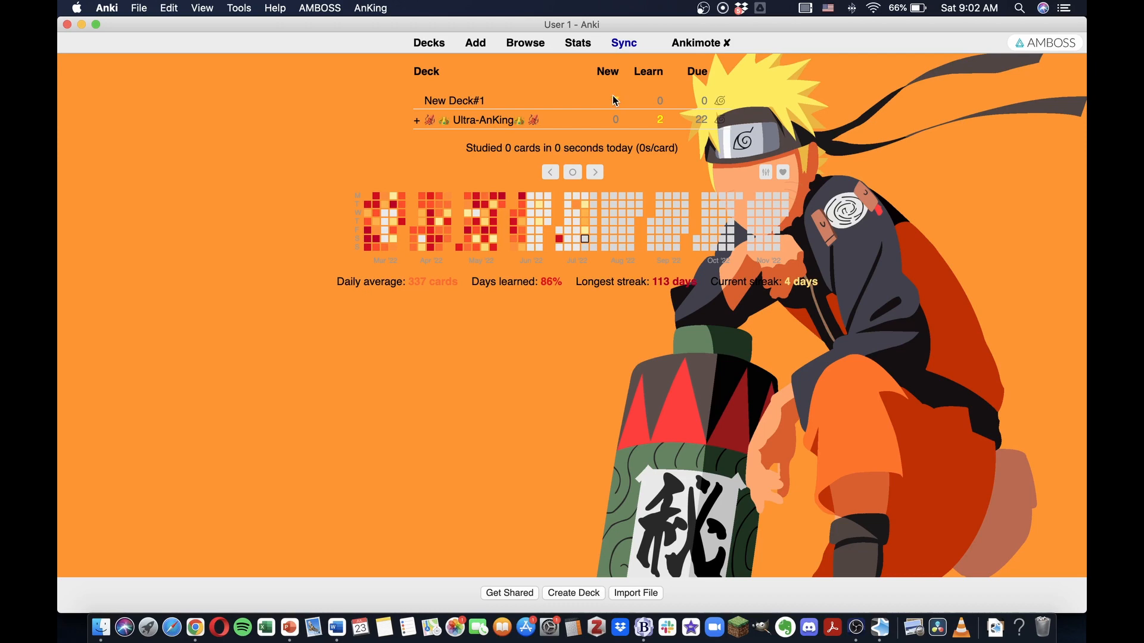
left_click(533, 47)
left_click(164, 460)
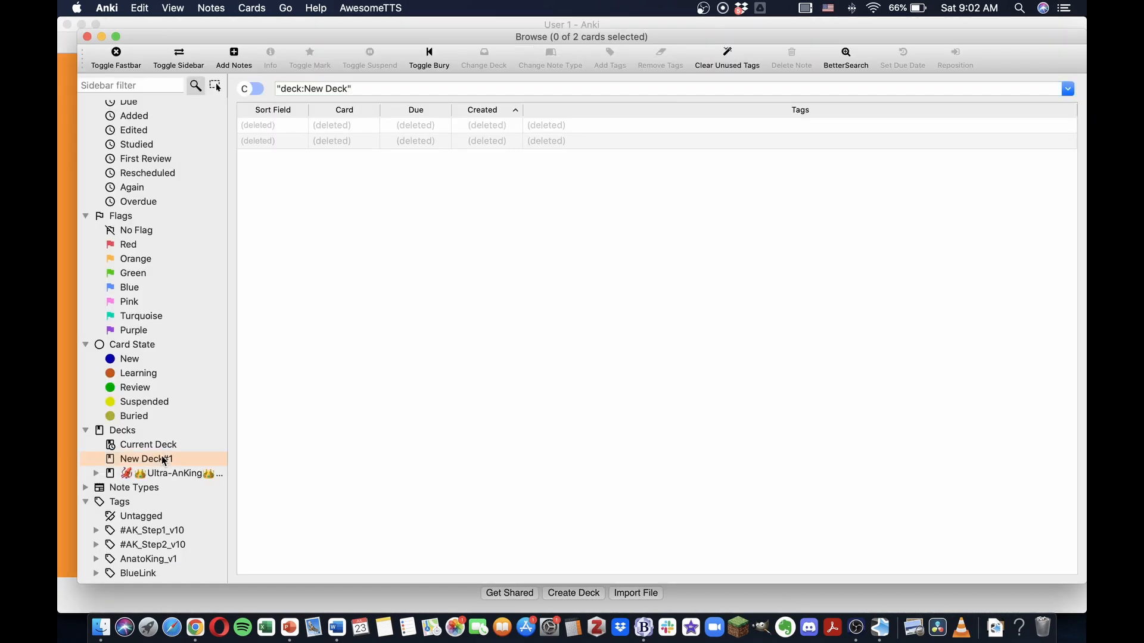
Step: Preview the front and back of the first Cloze 1 card, about the heart's chambers, and close the preview
left_click(299, 158)
left_click(297, 129)
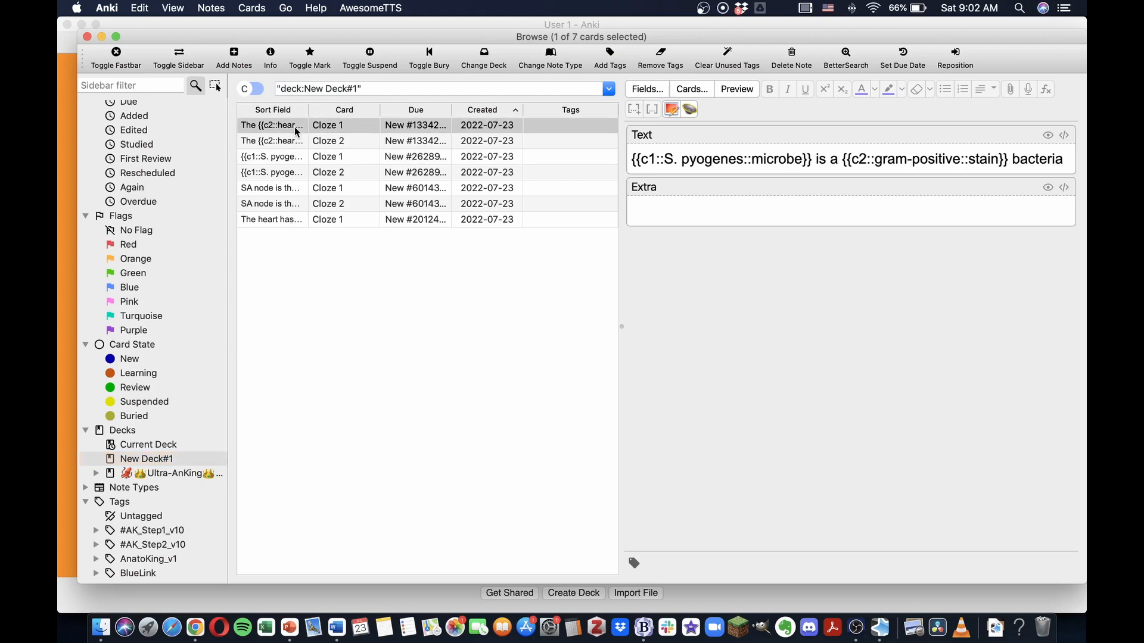
left_click(750, 94)
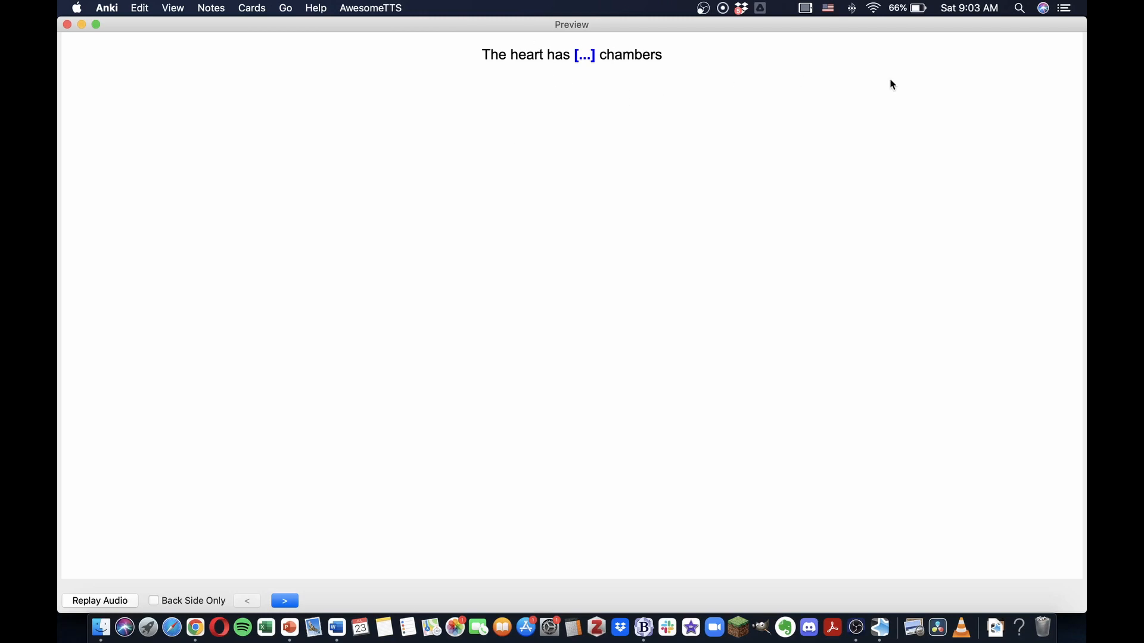
key("Right")
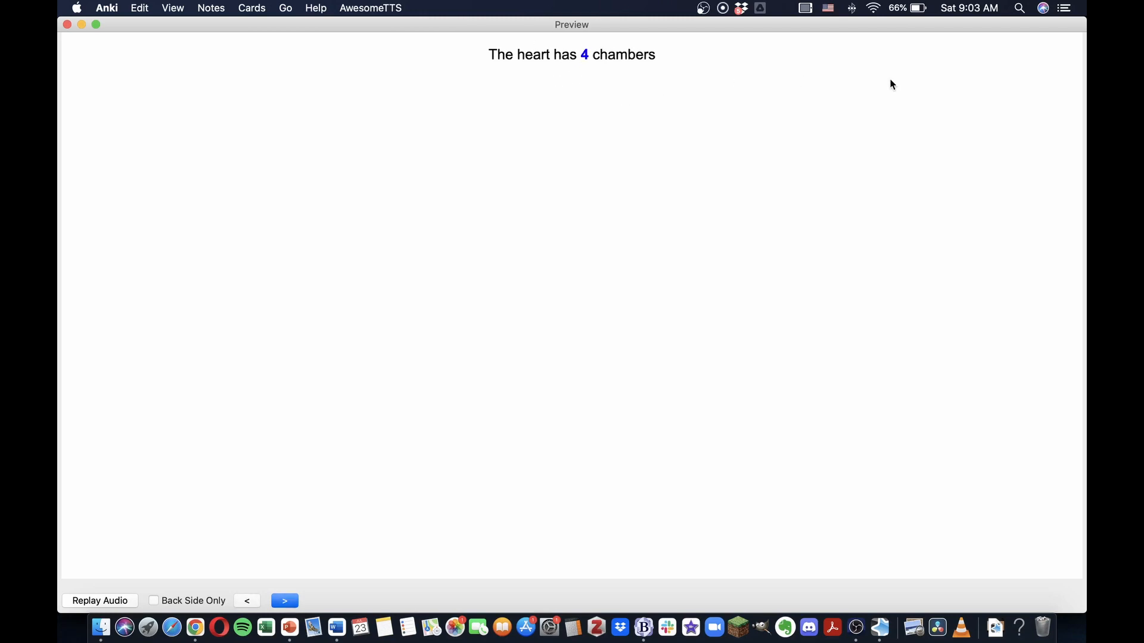
left_click(67, 25)
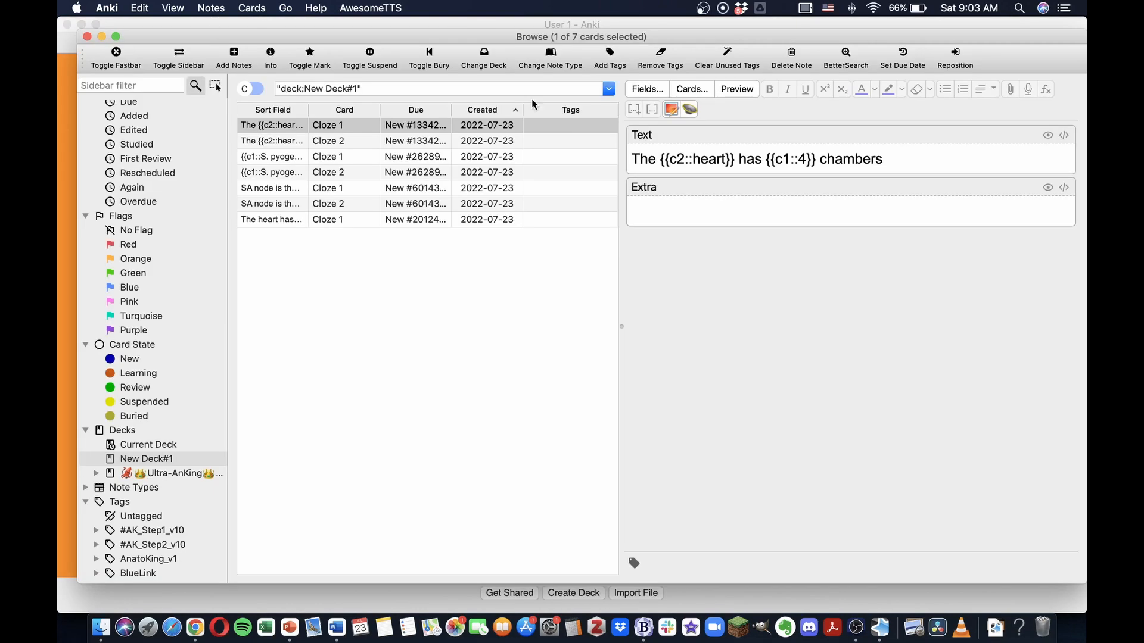
Step: Preview the front and back of the S. pyogenes Cloze 2 card to check its hint, and close the preview
left_click(345, 143)
left_click(304, 172)
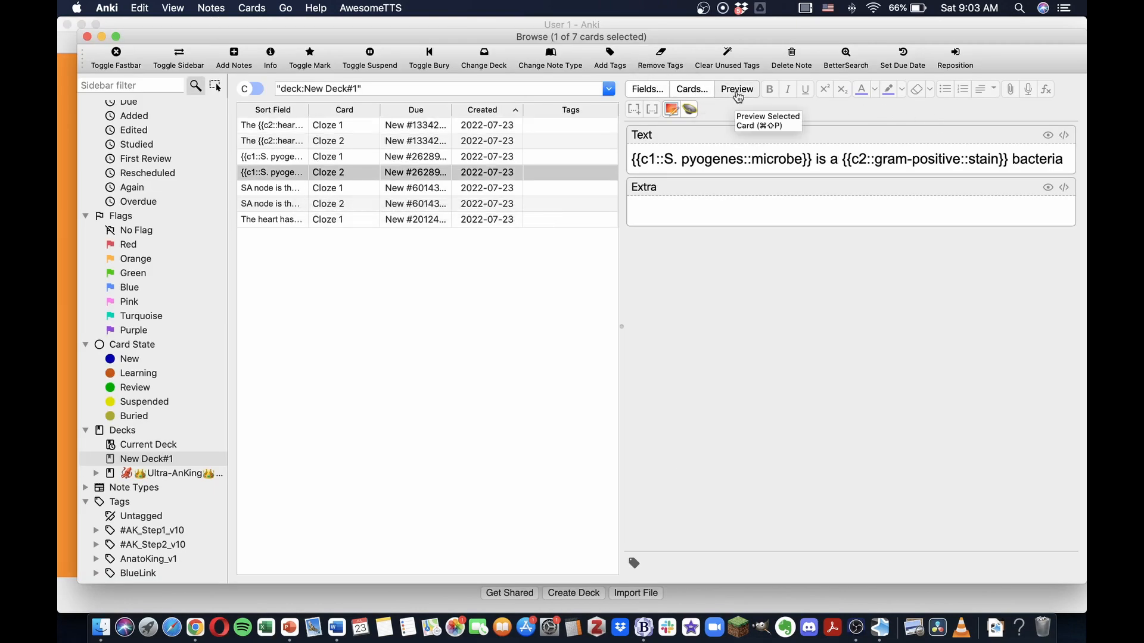
left_click(736, 89)
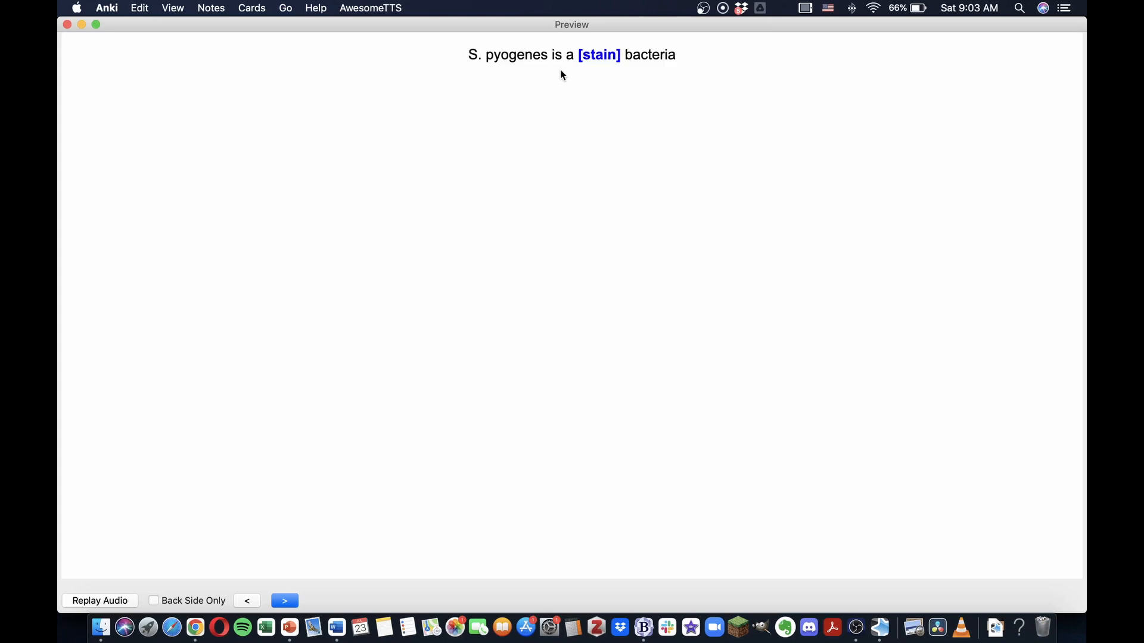
left_click(290, 603)
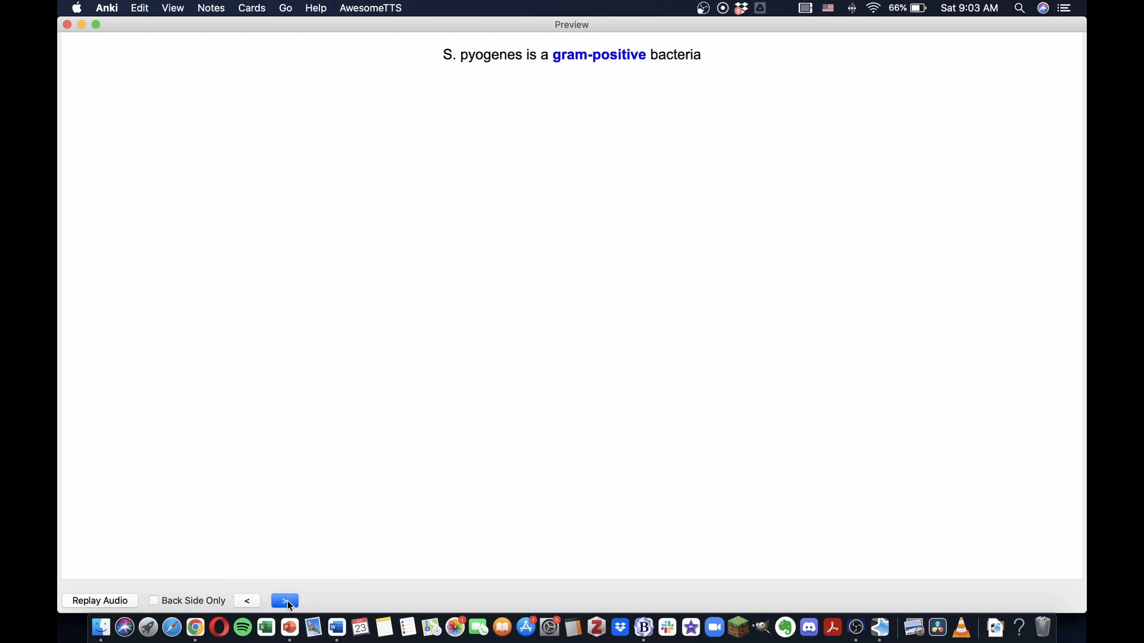
left_click(68, 25)
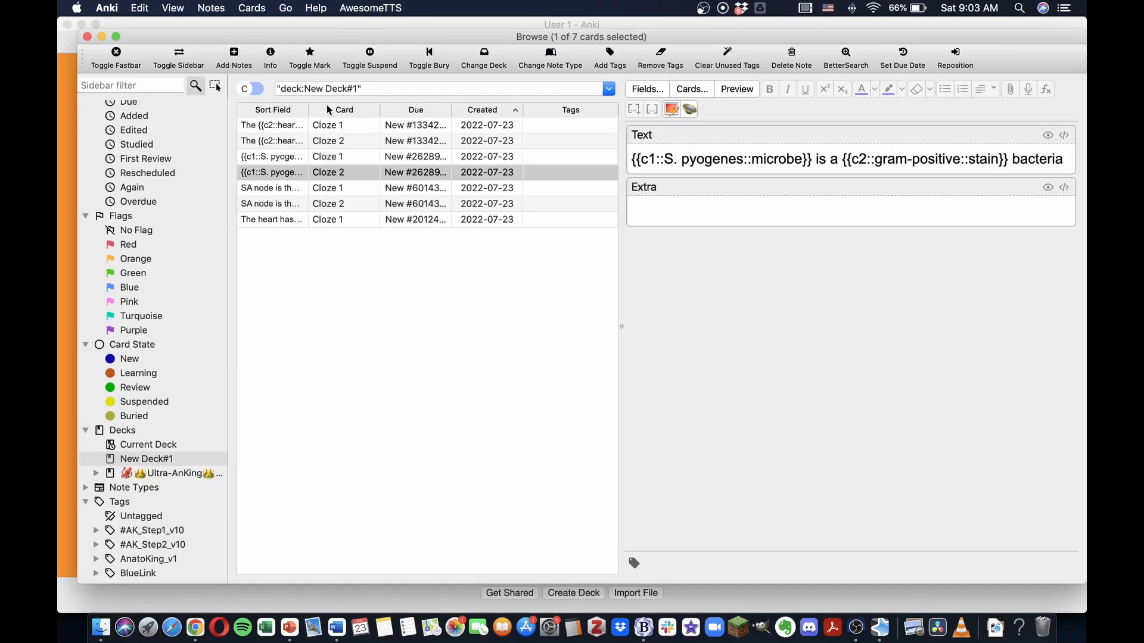
Step: Preview the front and back of the heart chambers card that has the diagram in its Extra field
left_click(265, 218)
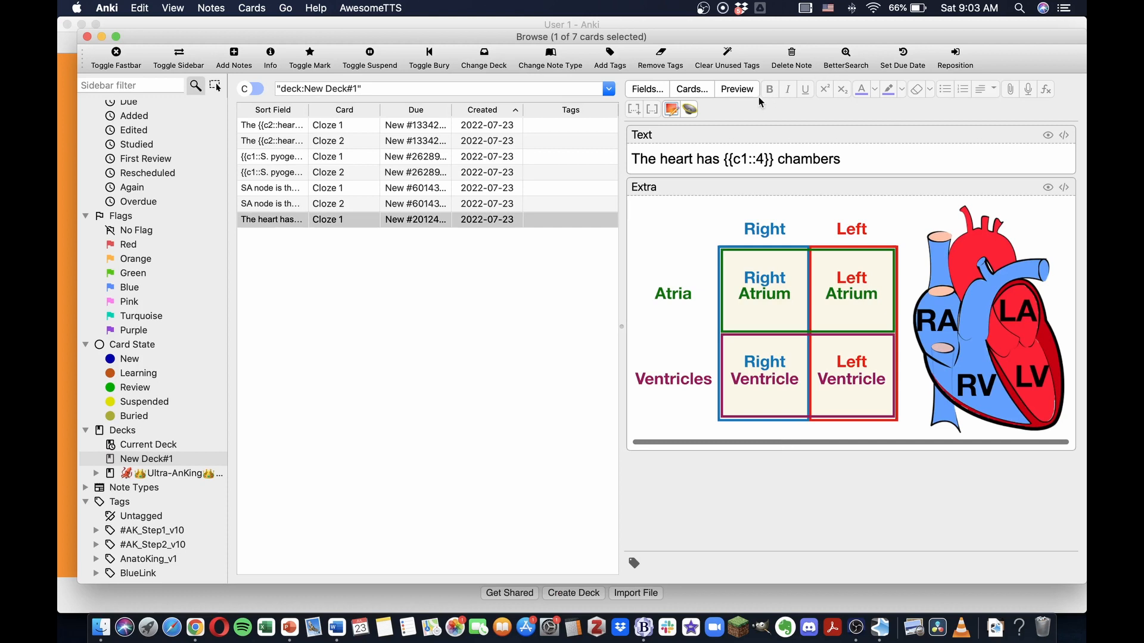
left_click(737, 89)
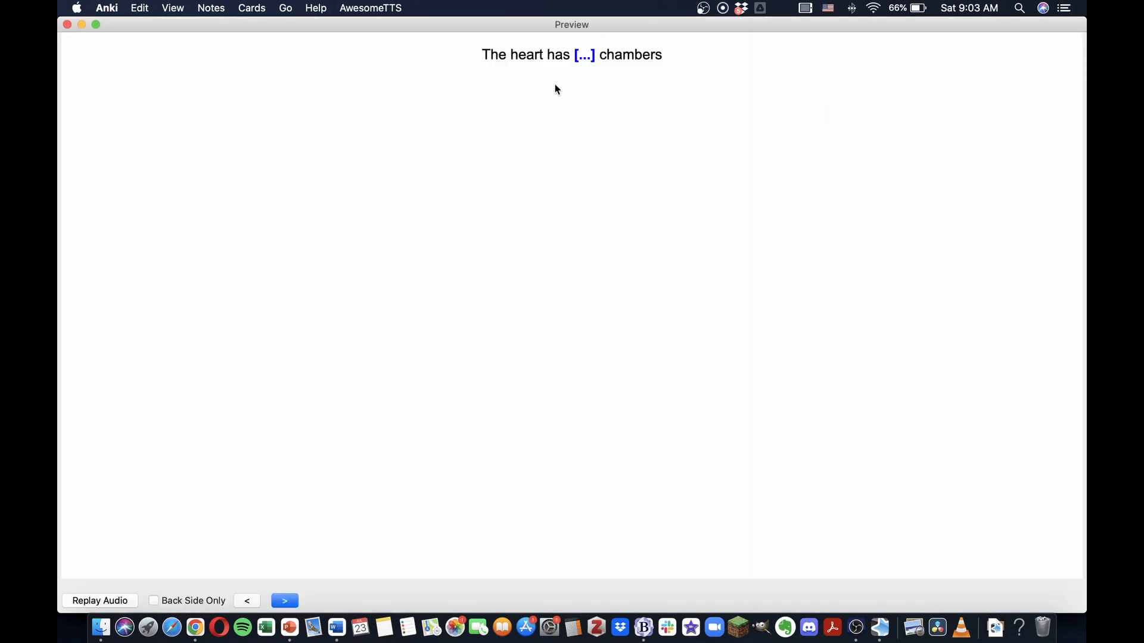
left_click(291, 600)
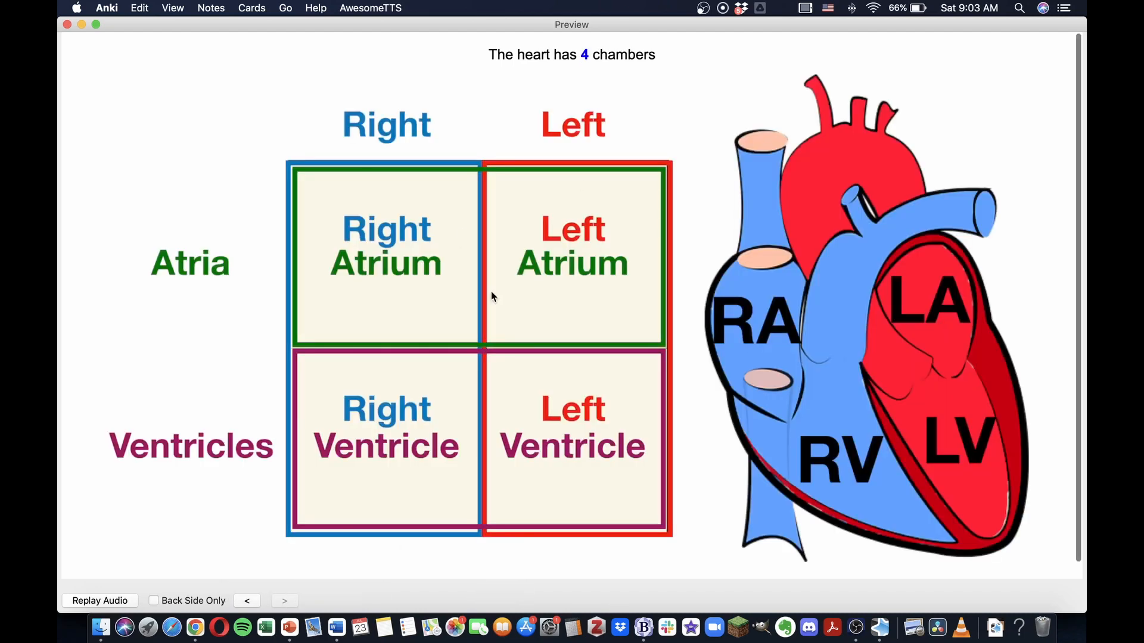